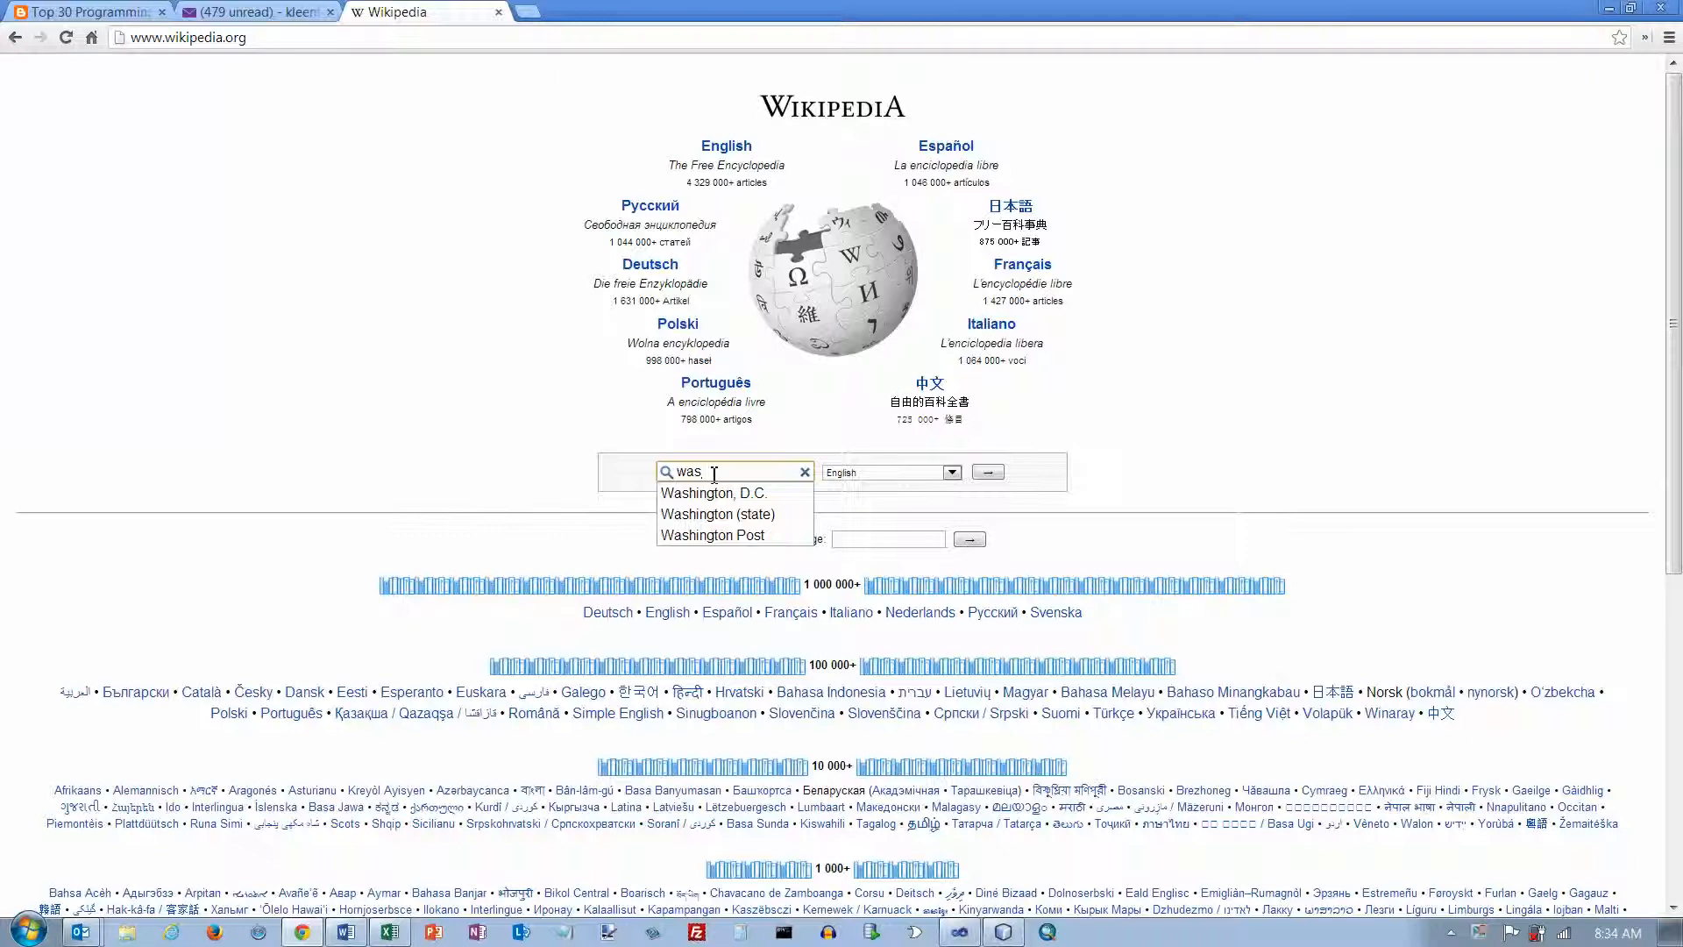
Step: Search Wikipedia for George Washington and open his article from the suggestions
{"action": "key", "text": "BackSpace"}
{"action": "key", "text": "BackSpace"}
{"action": "key", "text": "BackSpace"}
{"action": "type", "text": "ge"}
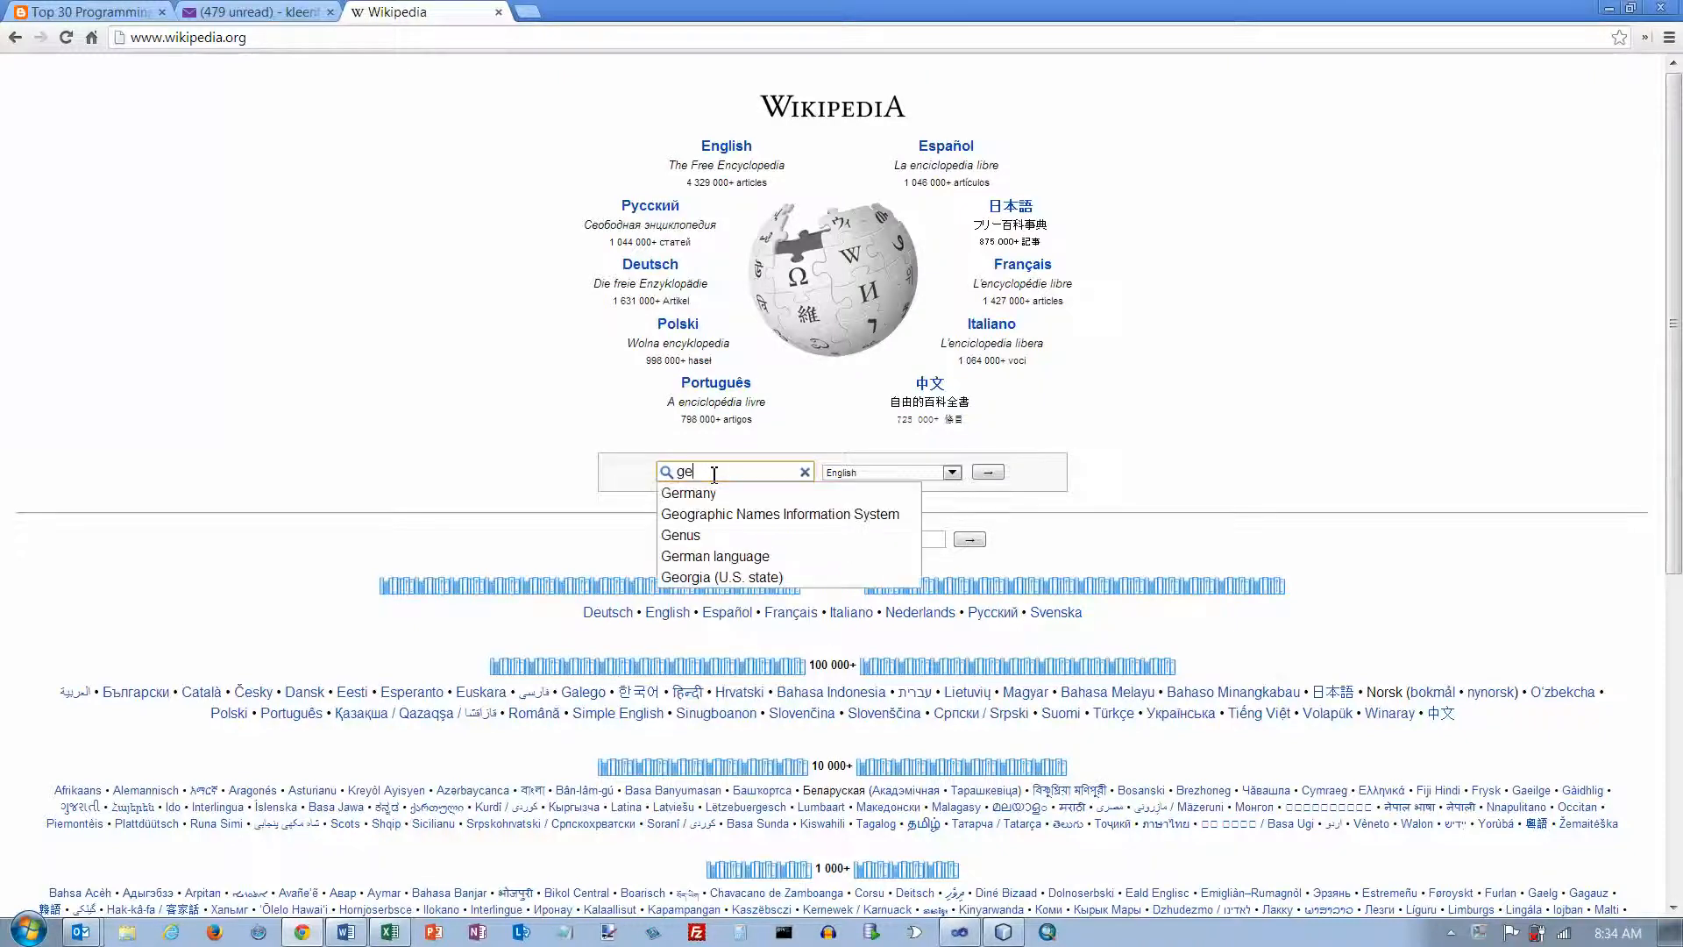
{"action": "type", "text": "orge washing"}
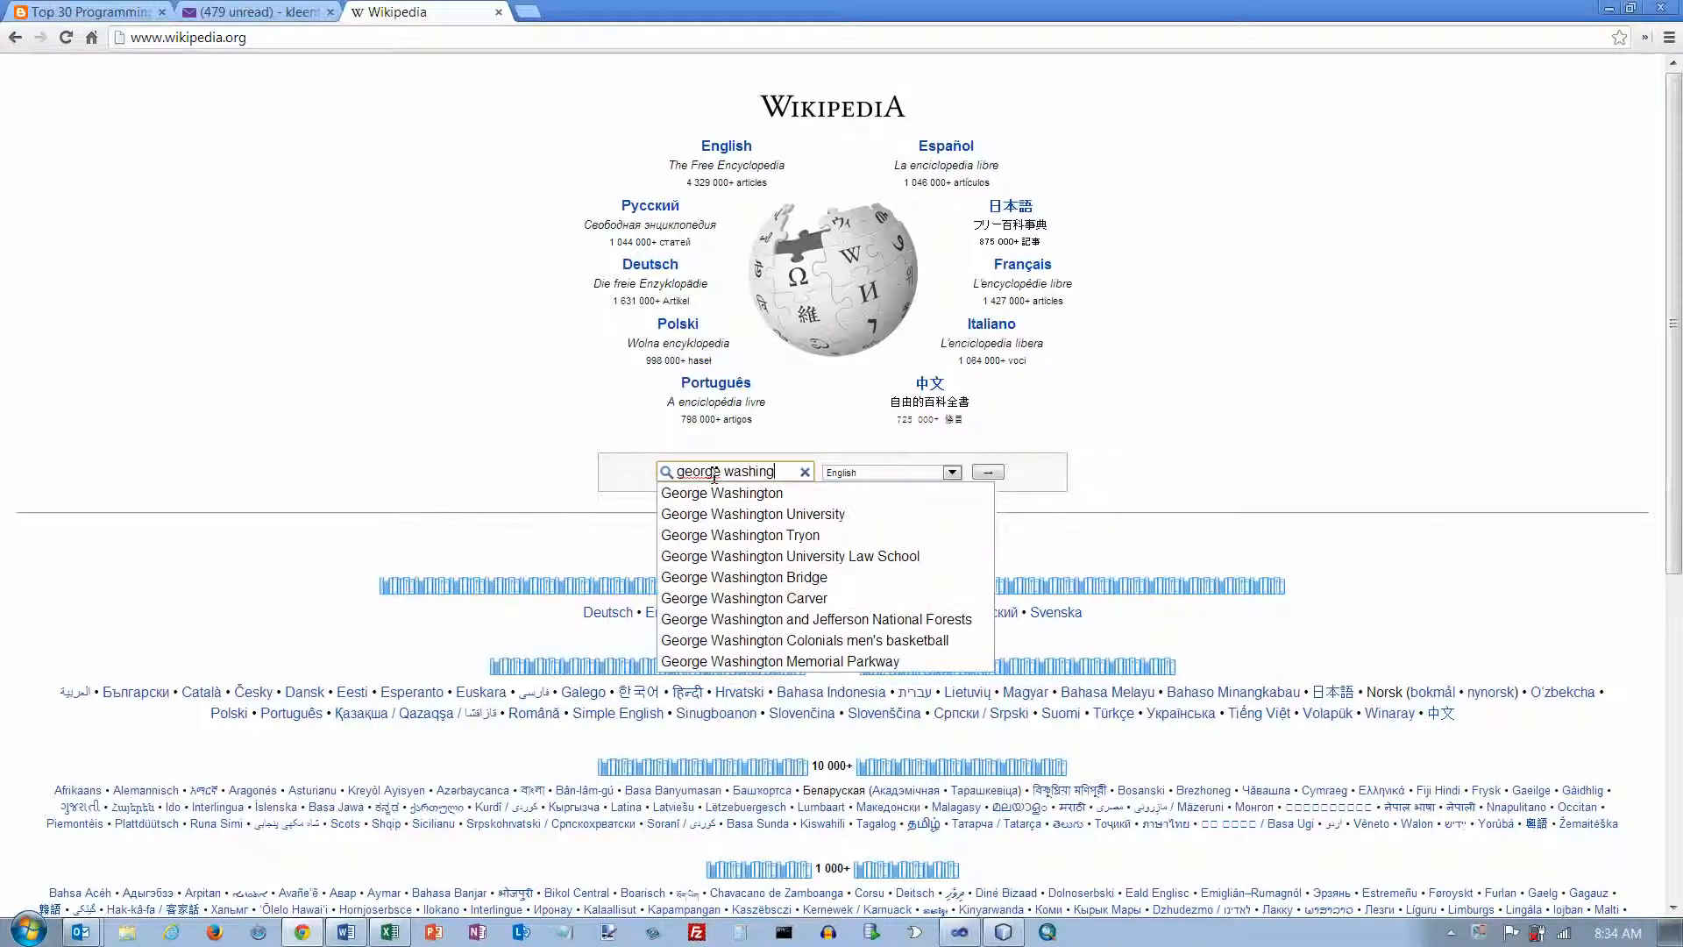
{"action": "key", "text": "Down"}
{"action": "key", "text": "Return"}
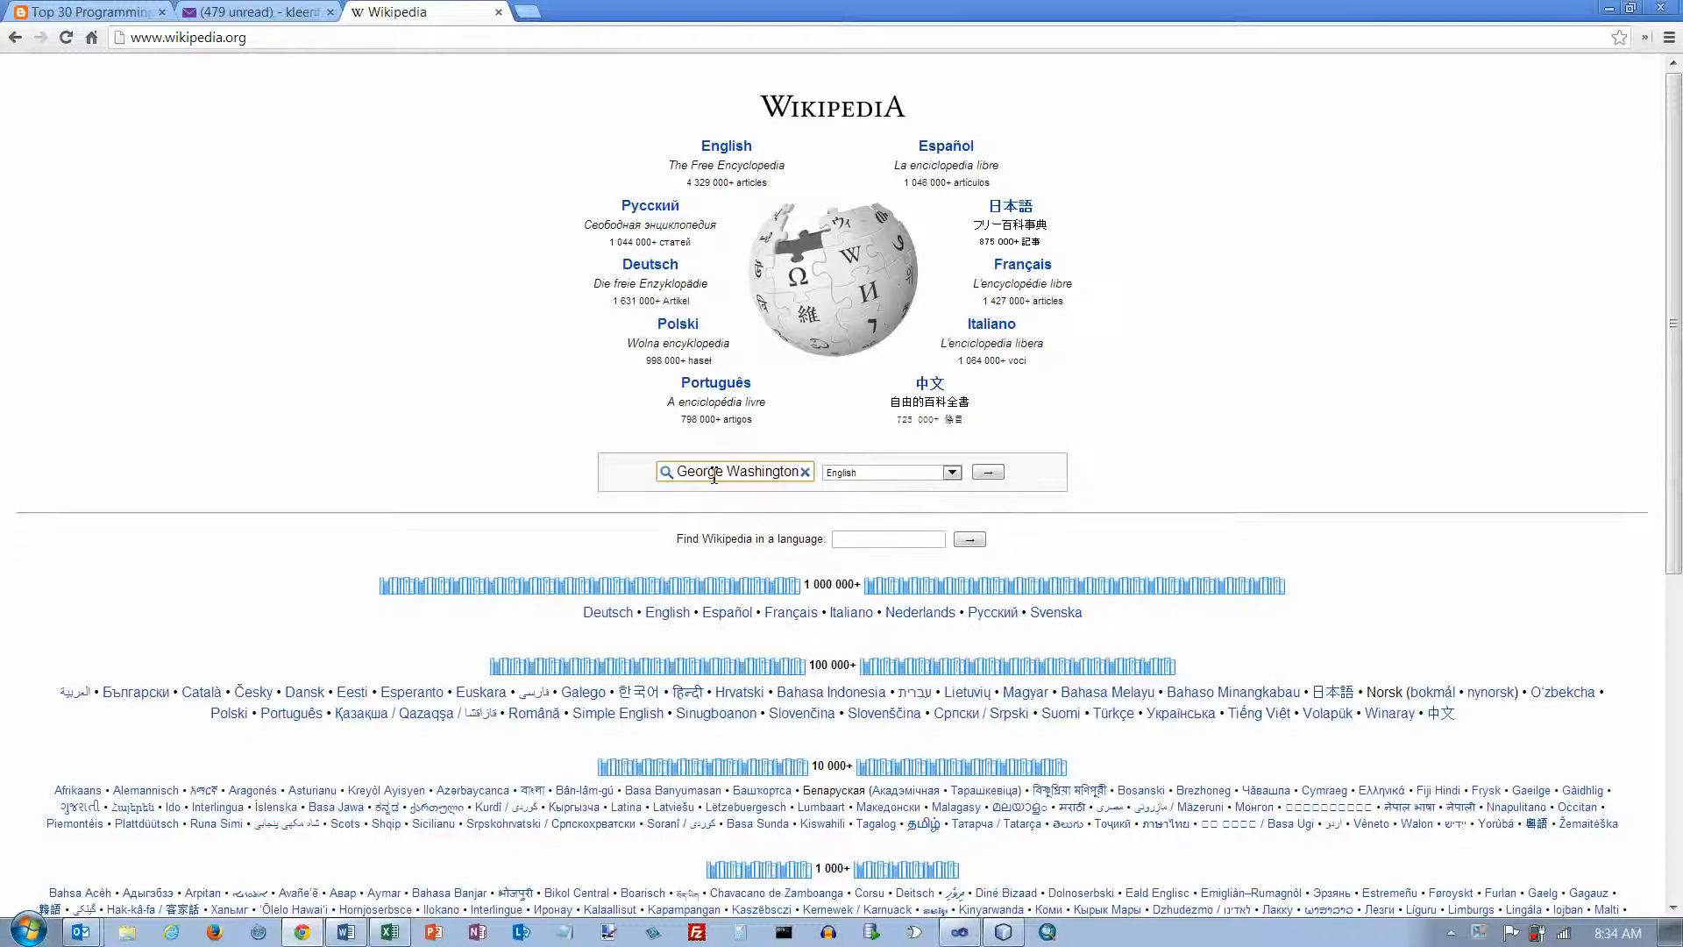
{"action": "left_click", "coordinate": [987, 472]}
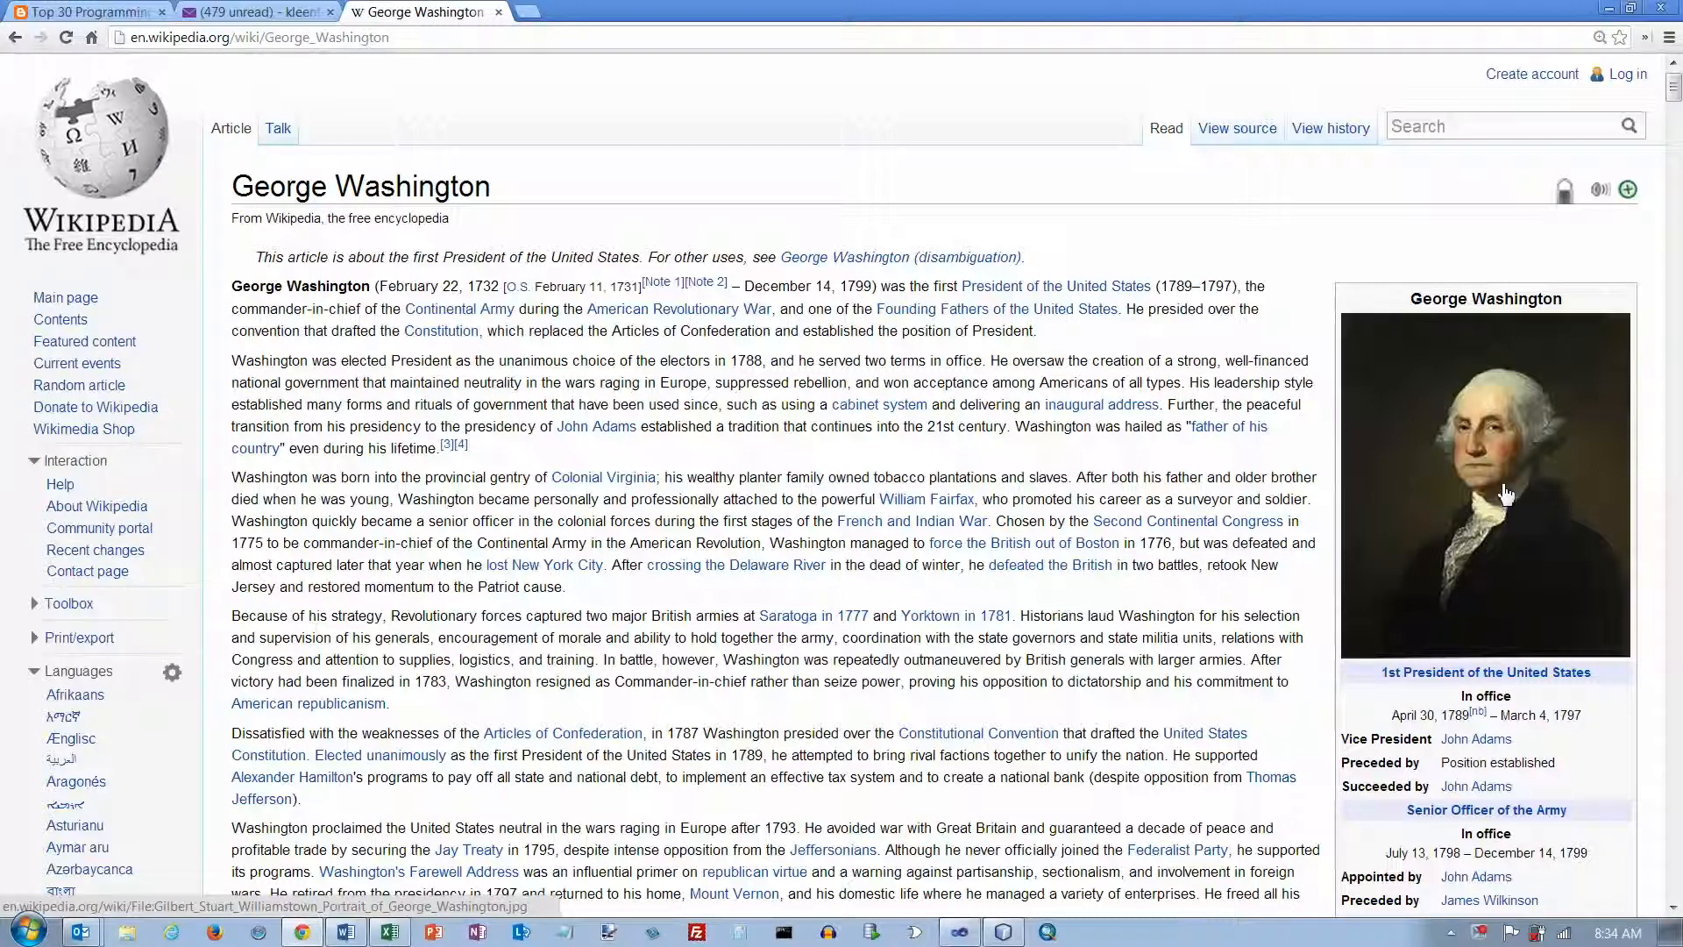
Step: Copy the portrait image from the article's infobox
{"action": "right_click", "coordinate": [1500, 482]}
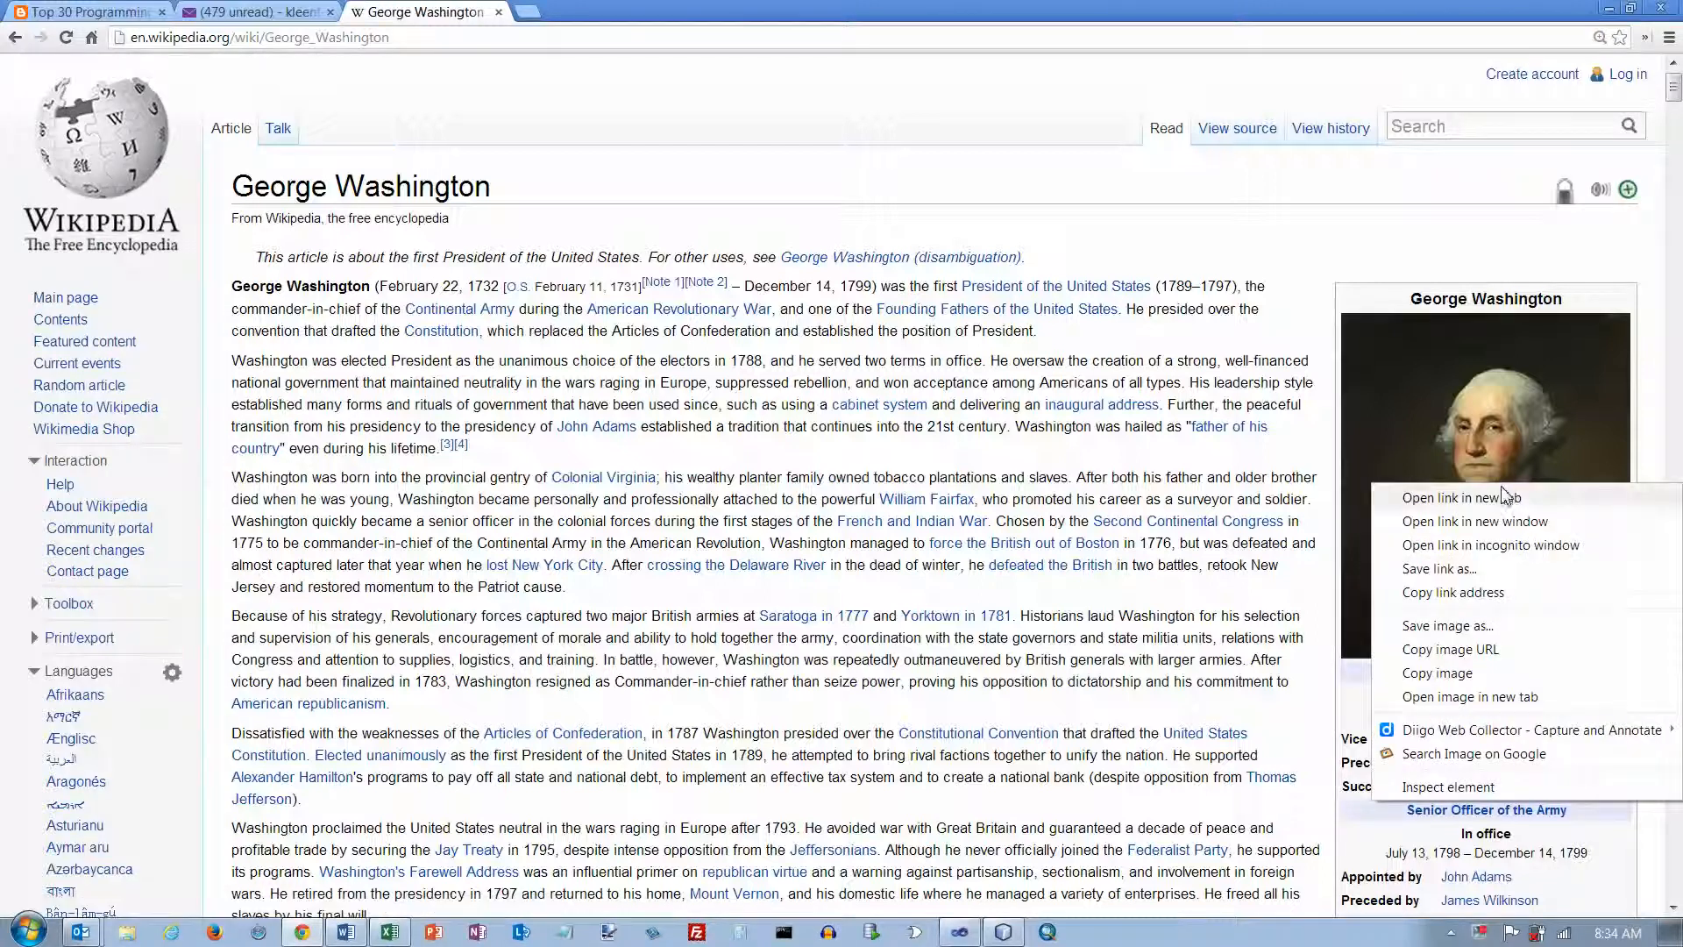
{"action": "left_click", "coordinate": [1457, 673]}
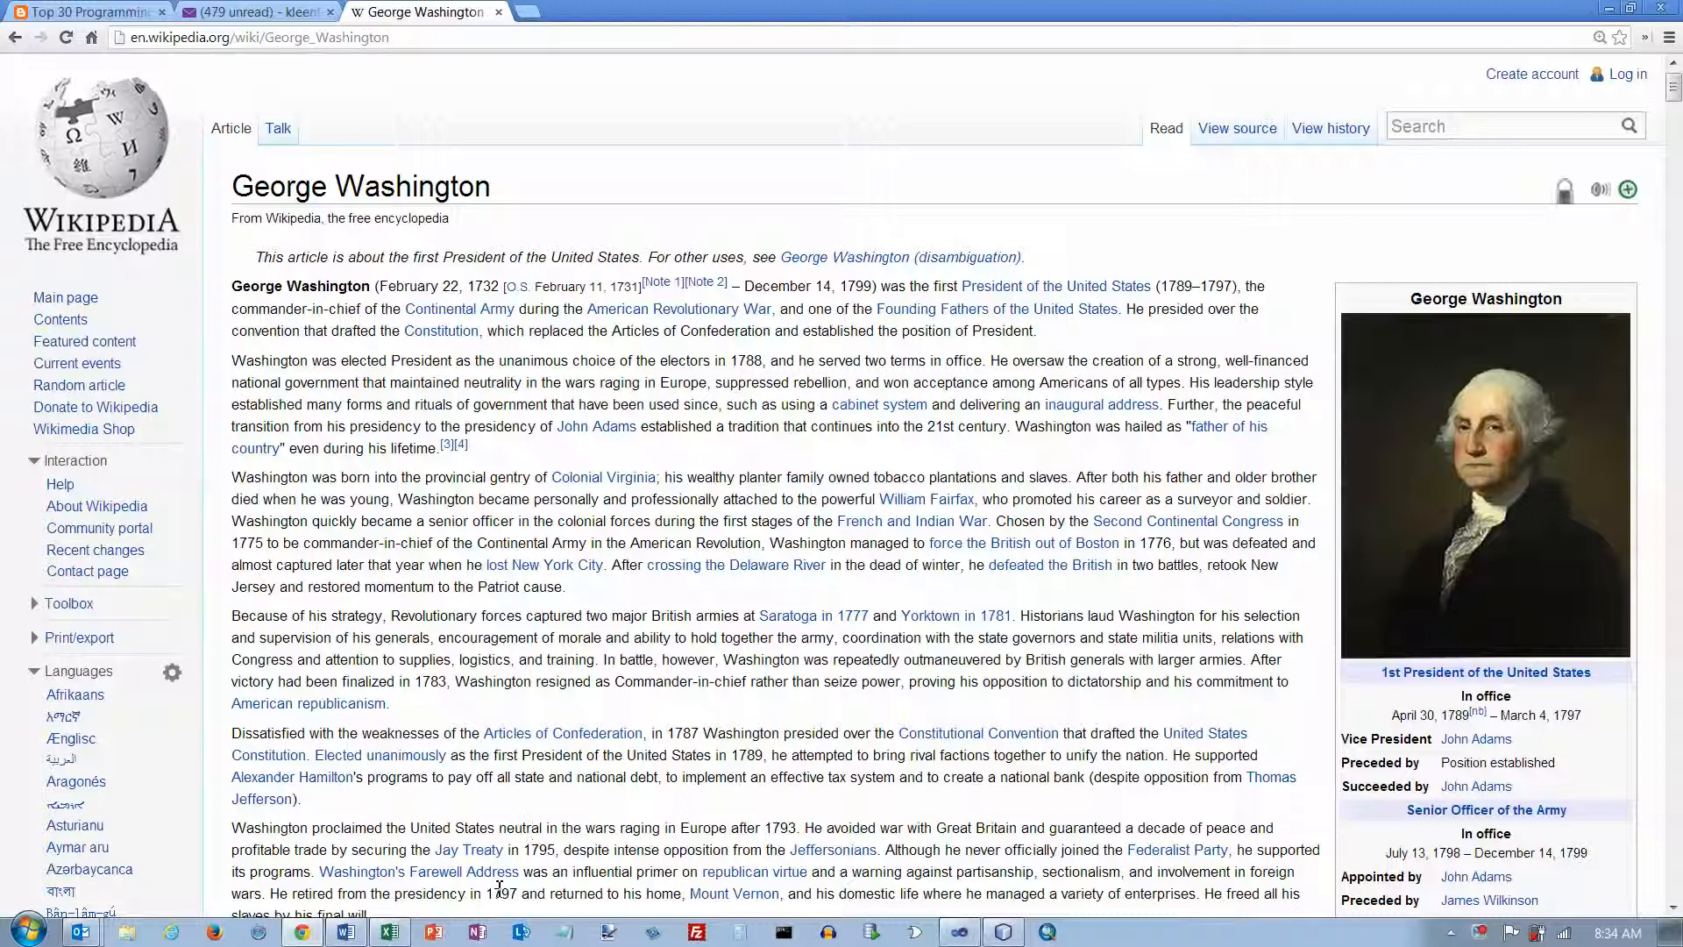
Step: Switch to Paint.NET, create a new 220 × 263 pixel image, and paste the copied portrait into it
{"action": "left_click", "coordinate": [614, 932]}
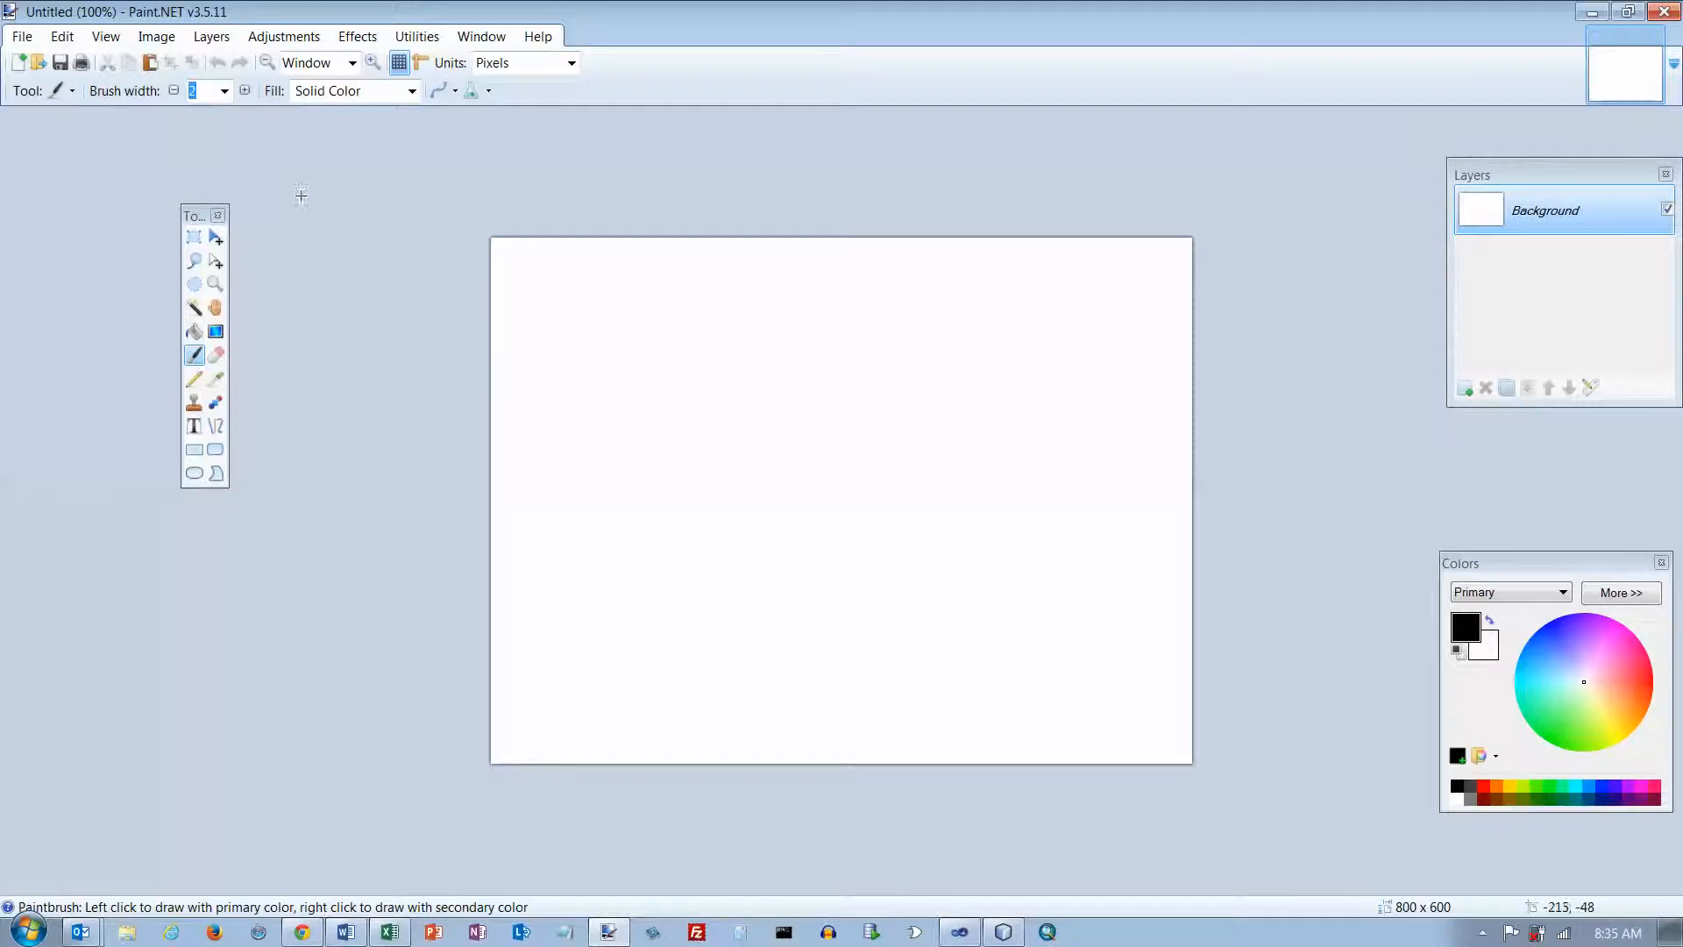
{"action": "left_click", "coordinate": [24, 37]}
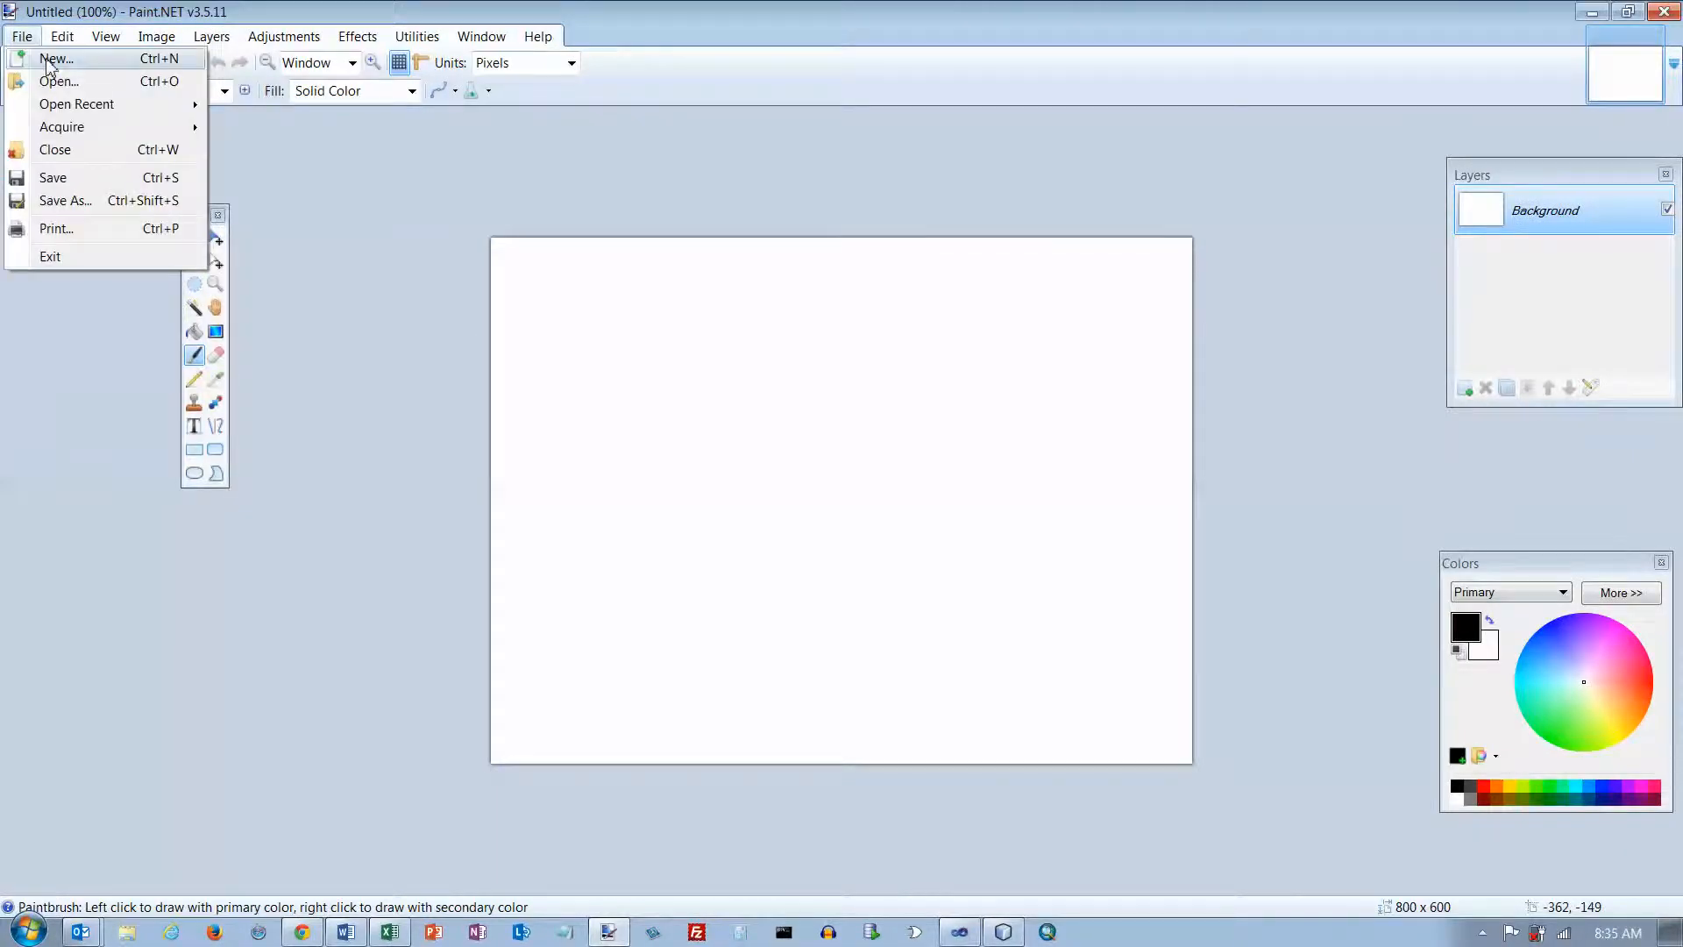
{"action": "left_click", "coordinate": [50, 60]}
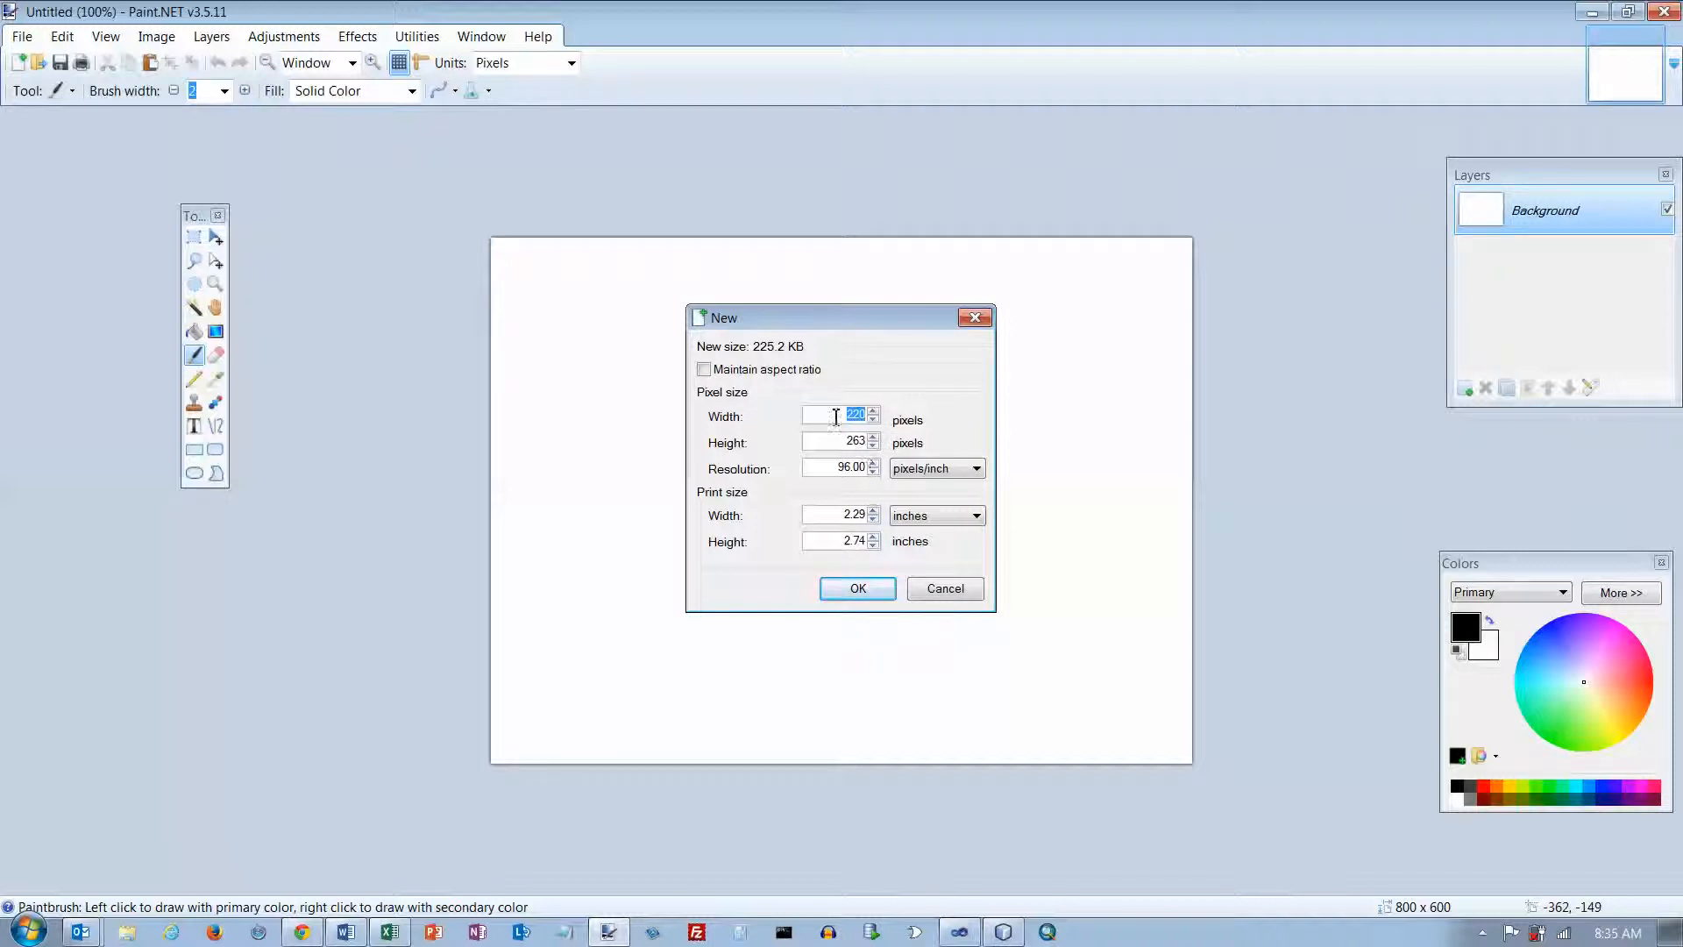
{"action": "left_click", "coordinate": [876, 594]}
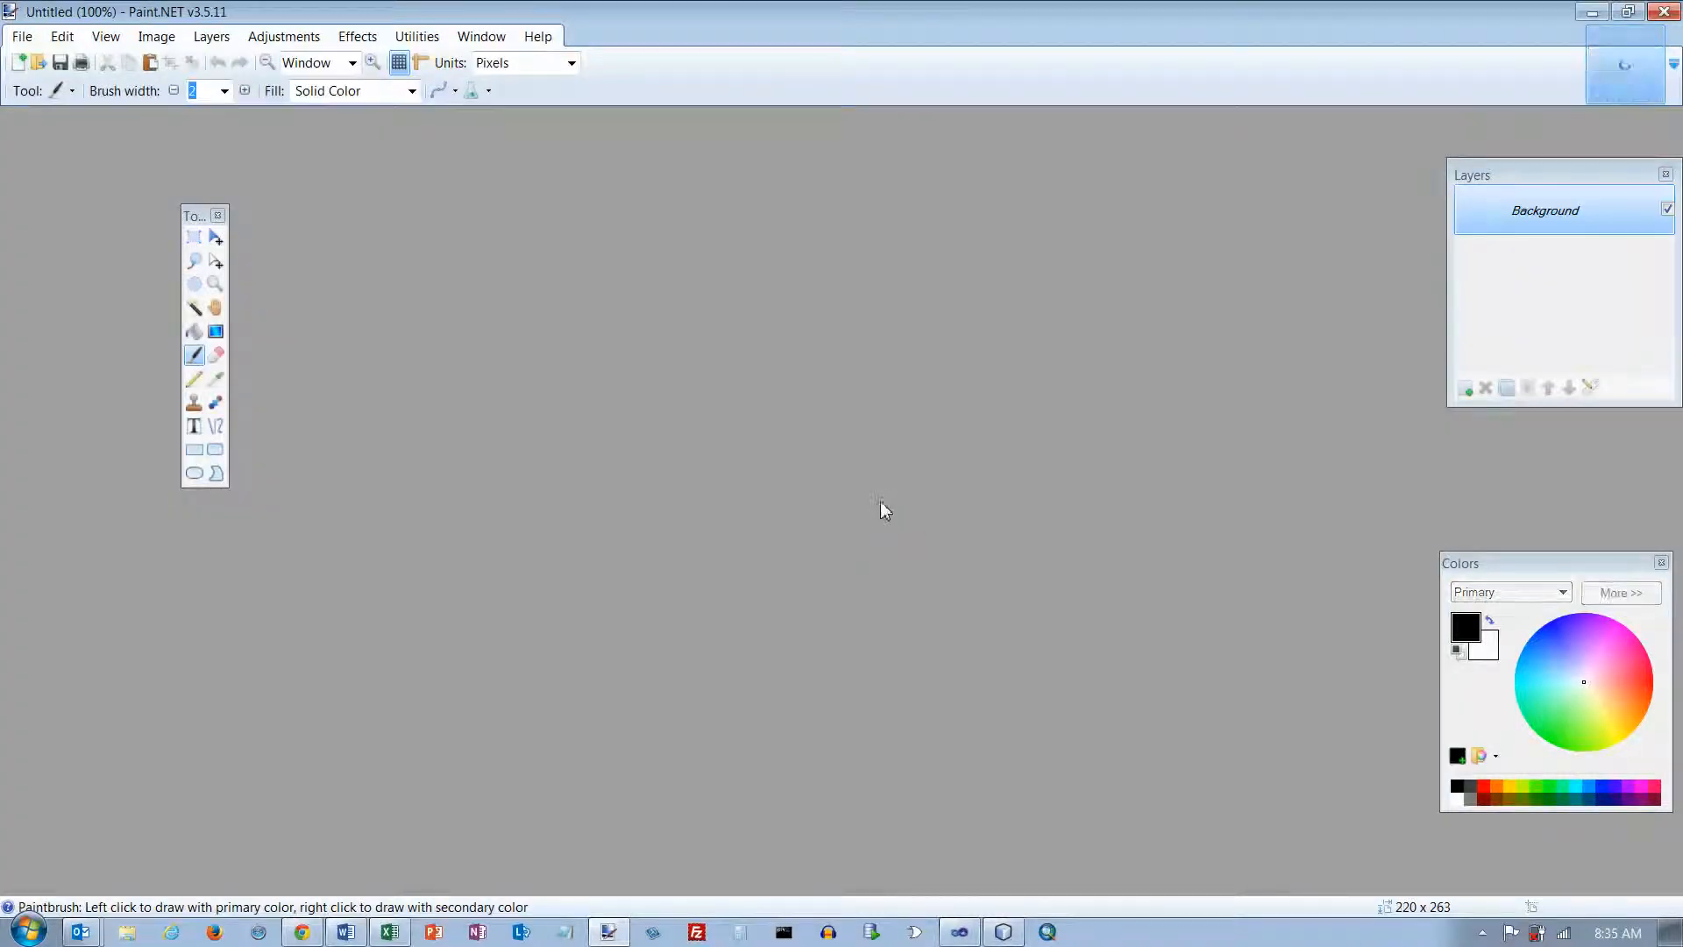
{"action": "key", "text": "ctrl+v"}
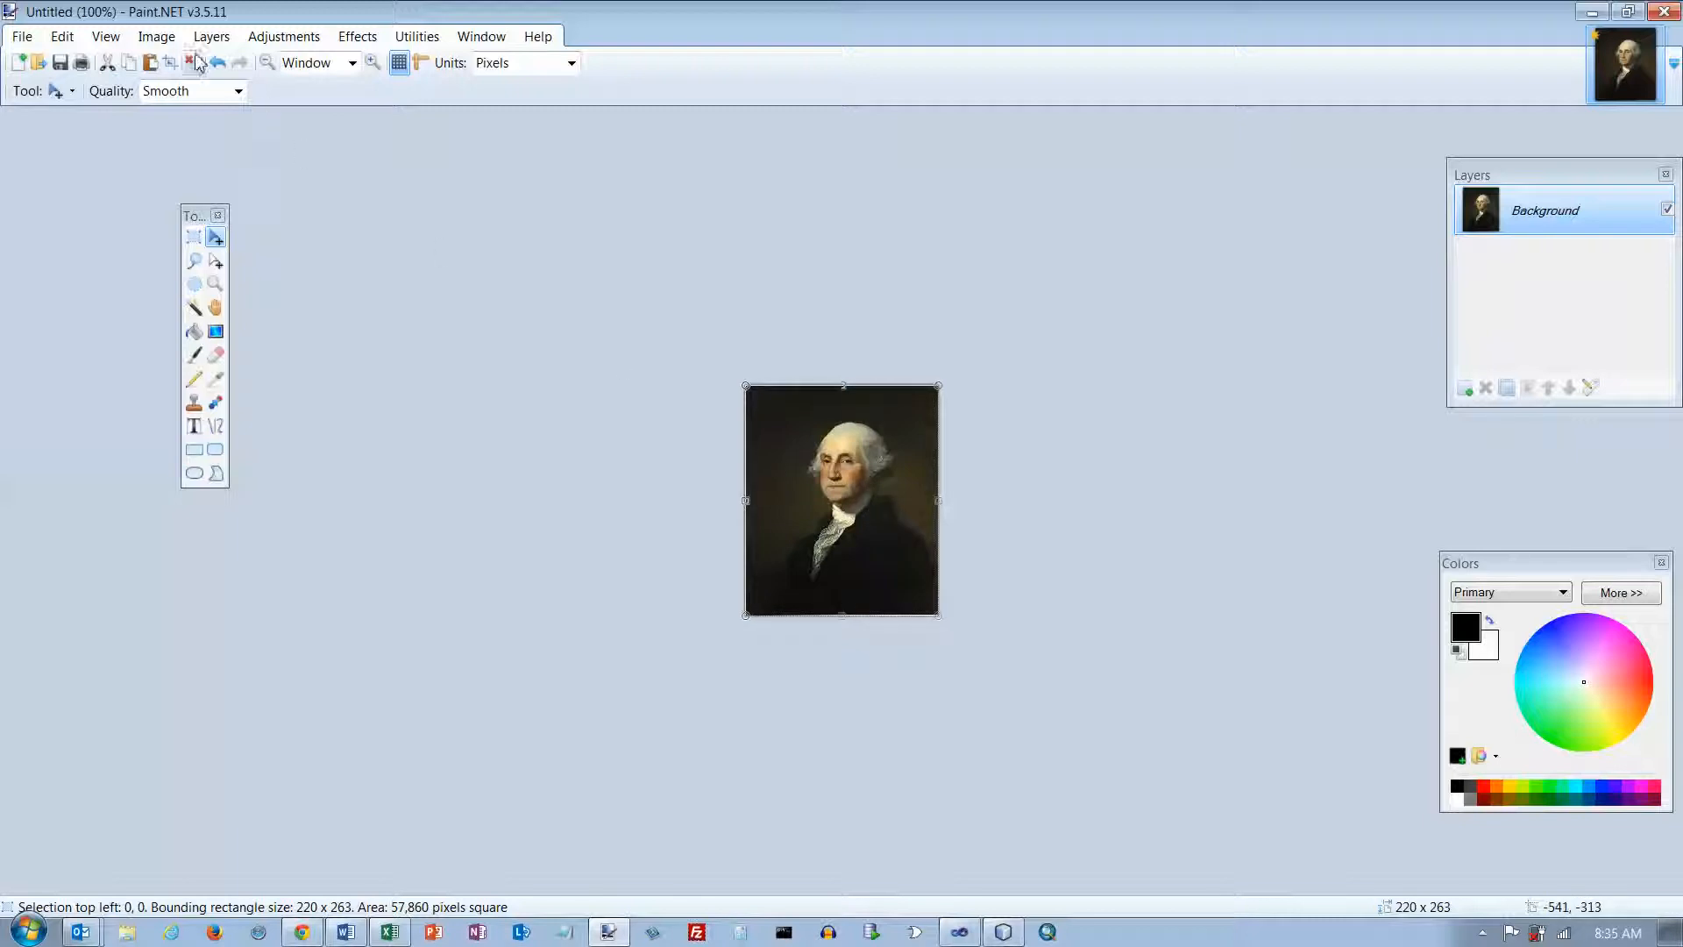
Step: Select a square region of about 116 × 116 pixels around the face and crop the image to it
{"action": "left_click", "coordinate": [158, 38]}
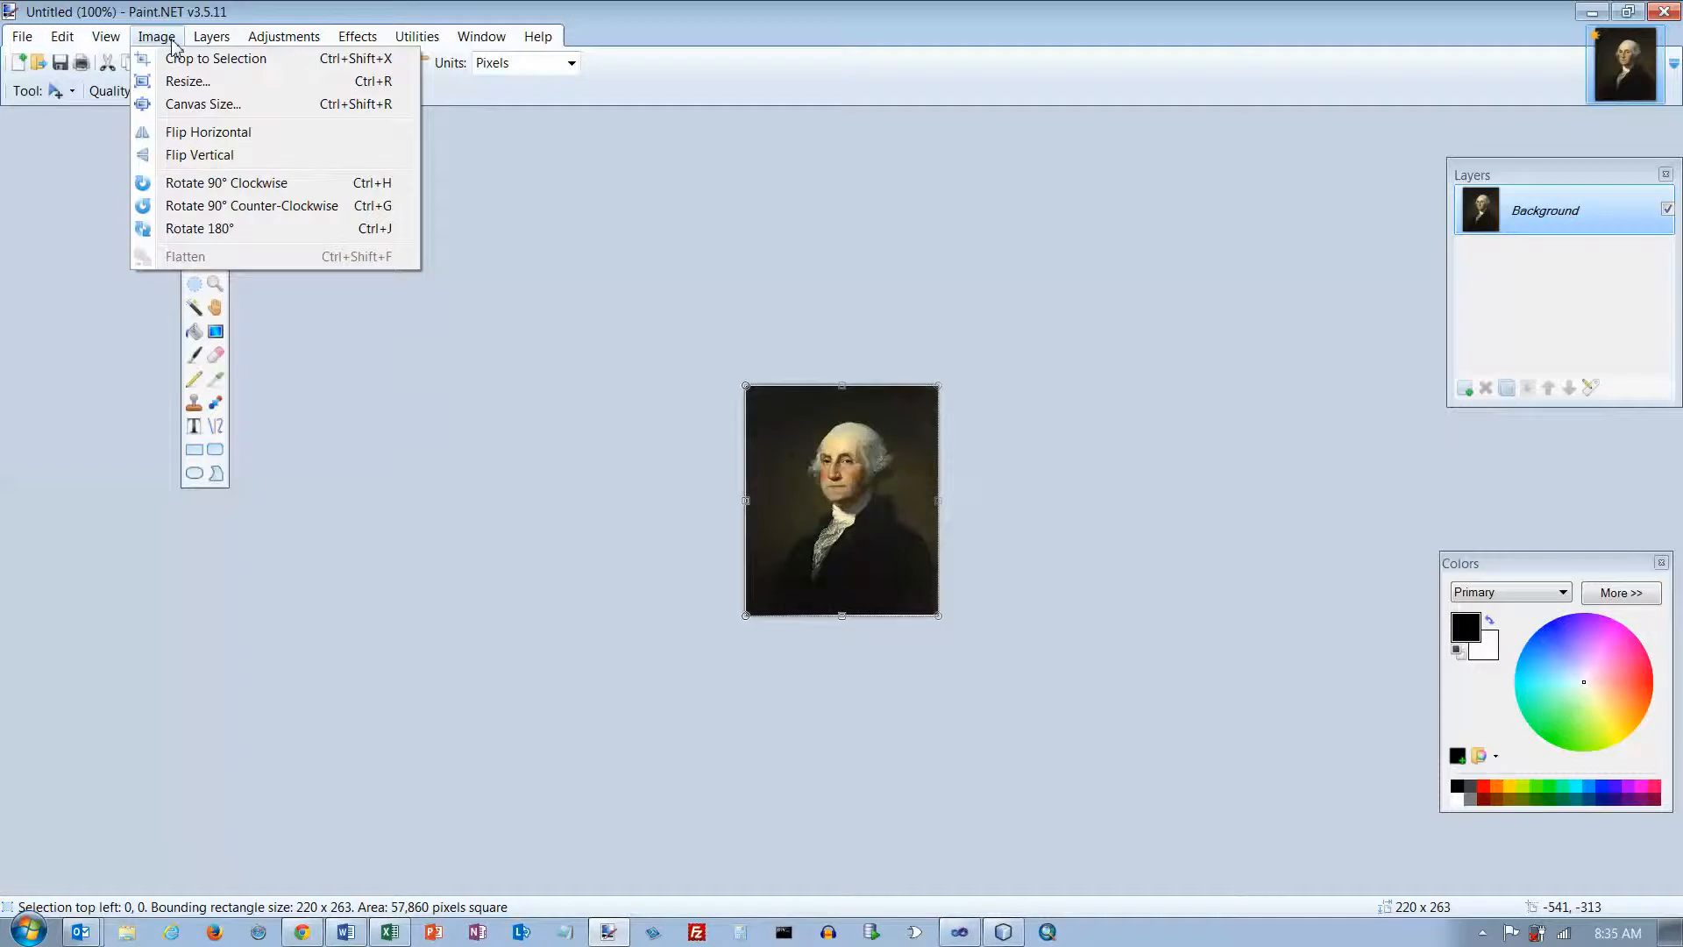
{"action": "mouse_move", "coordinate": [115, 45]}
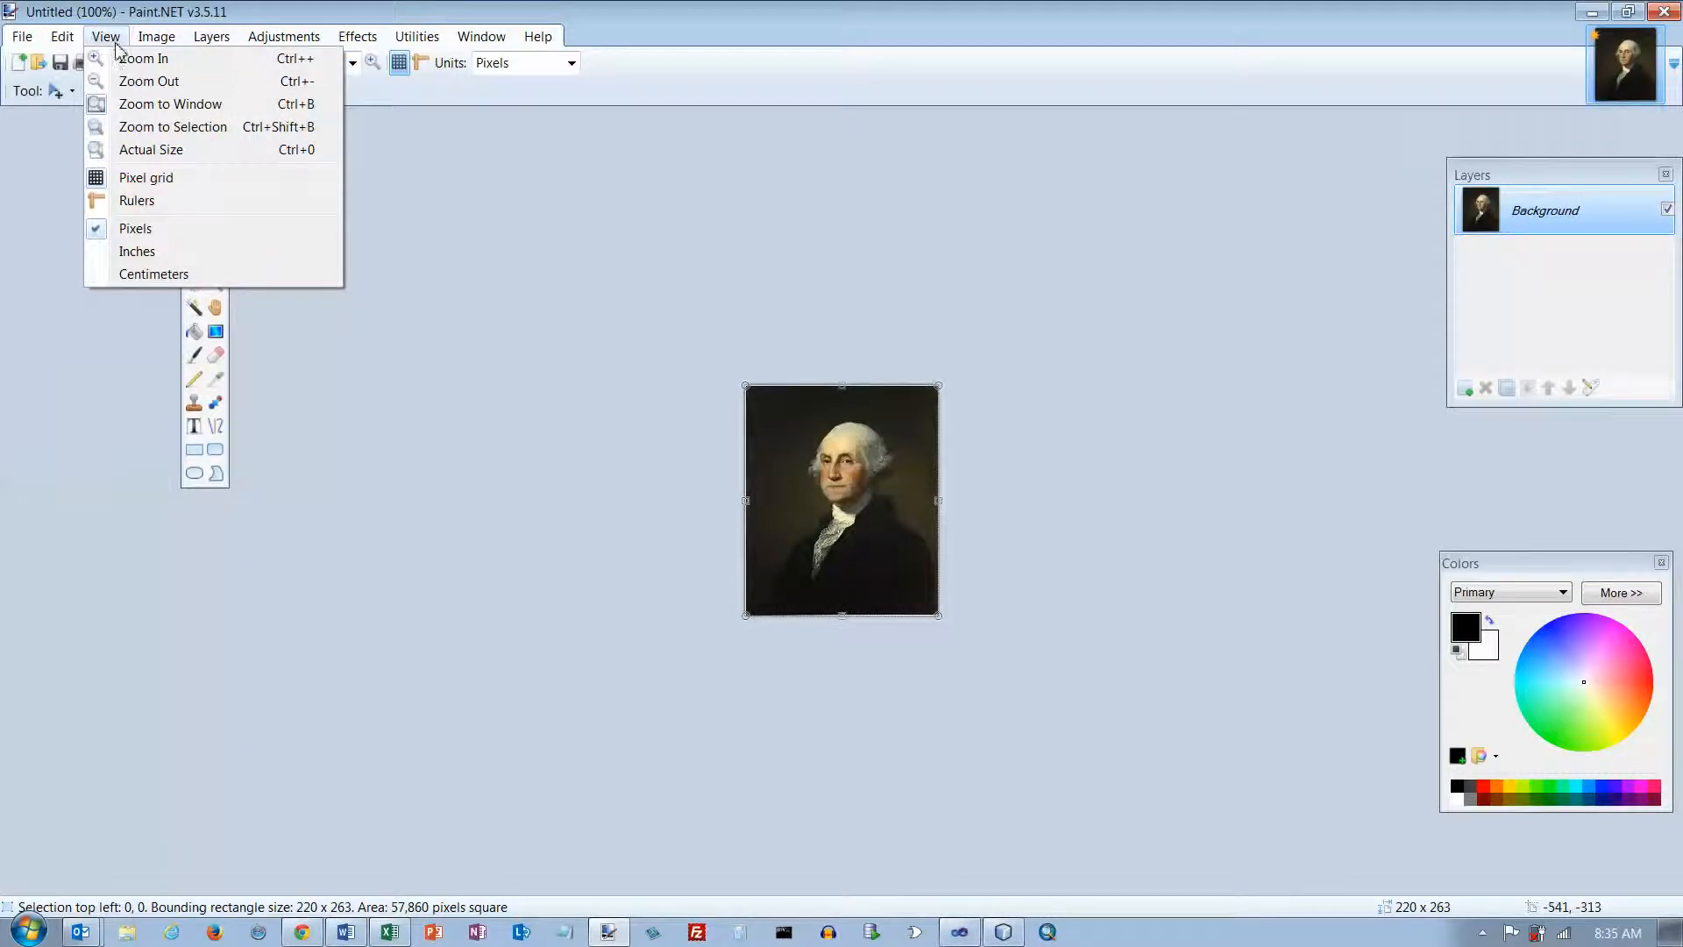
{"action": "left_click", "coordinate": [130, 59]}
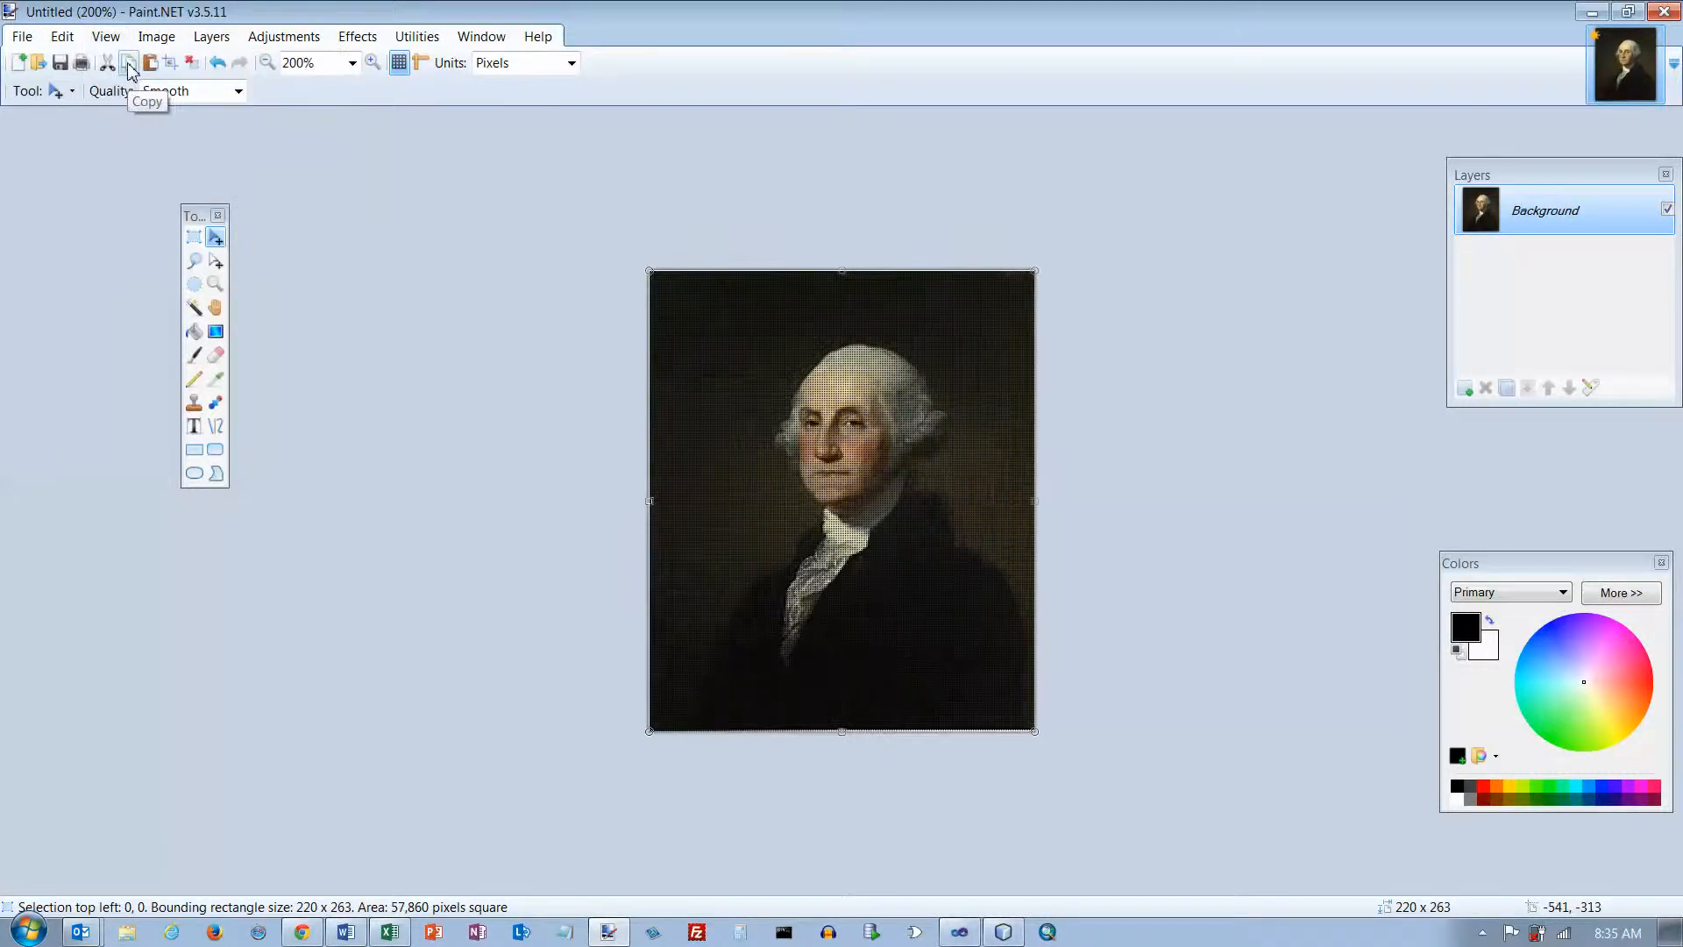
{"action": "left_click", "coordinate": [106, 37]}
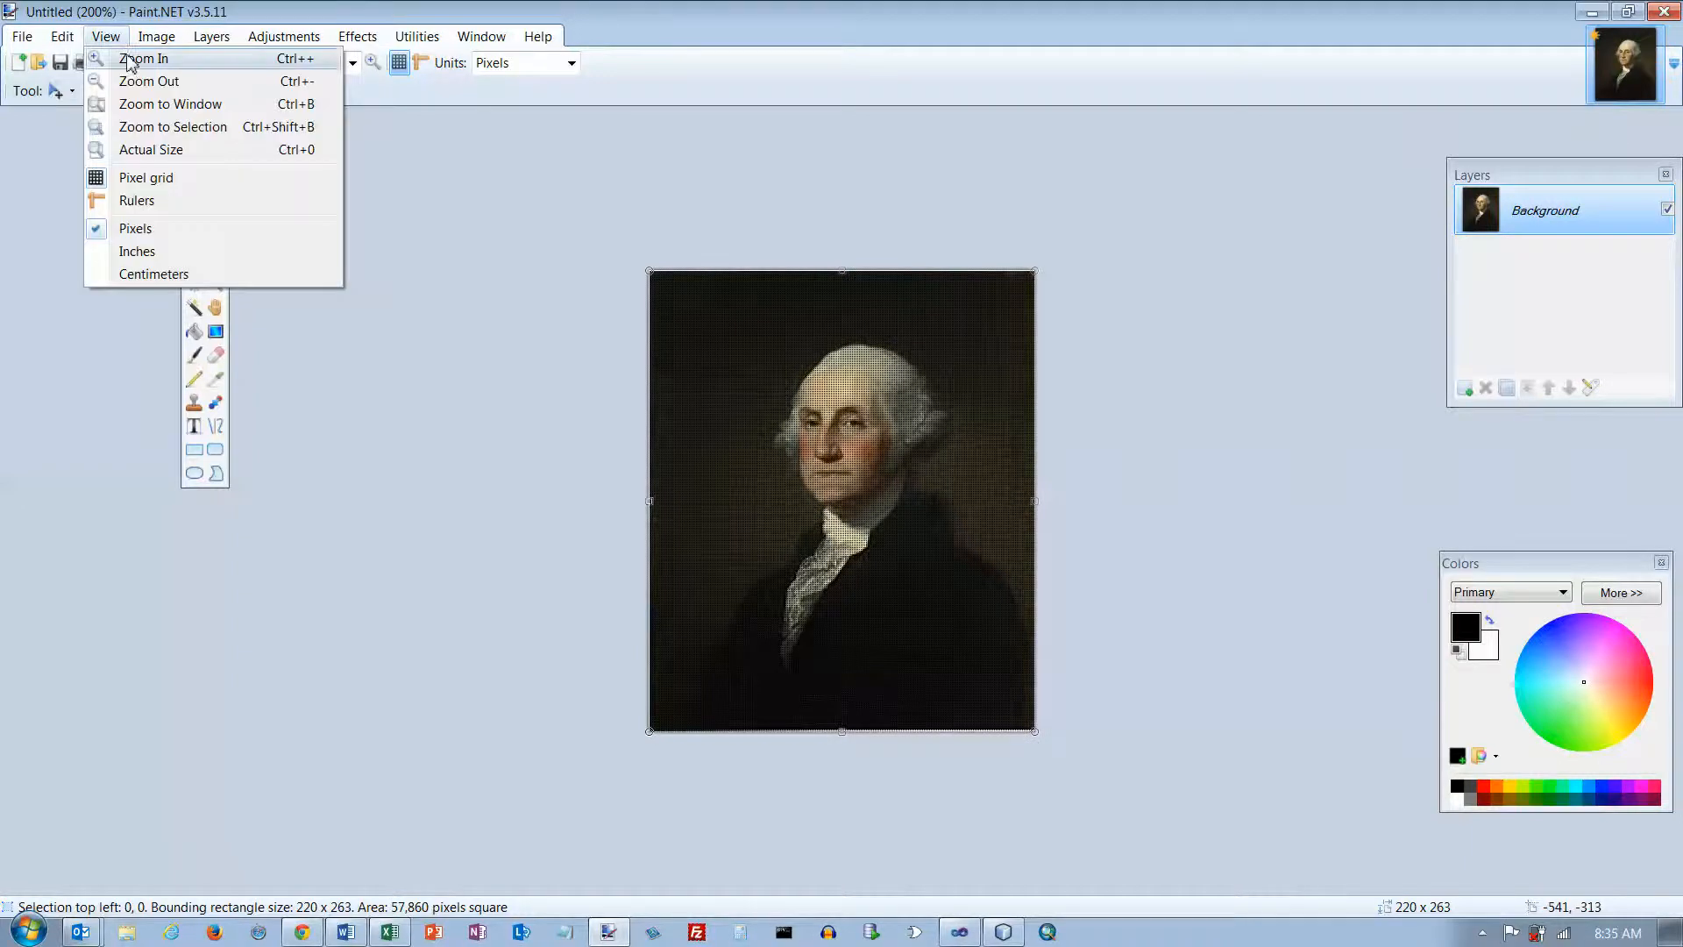
{"action": "left_click", "coordinate": [130, 58]}
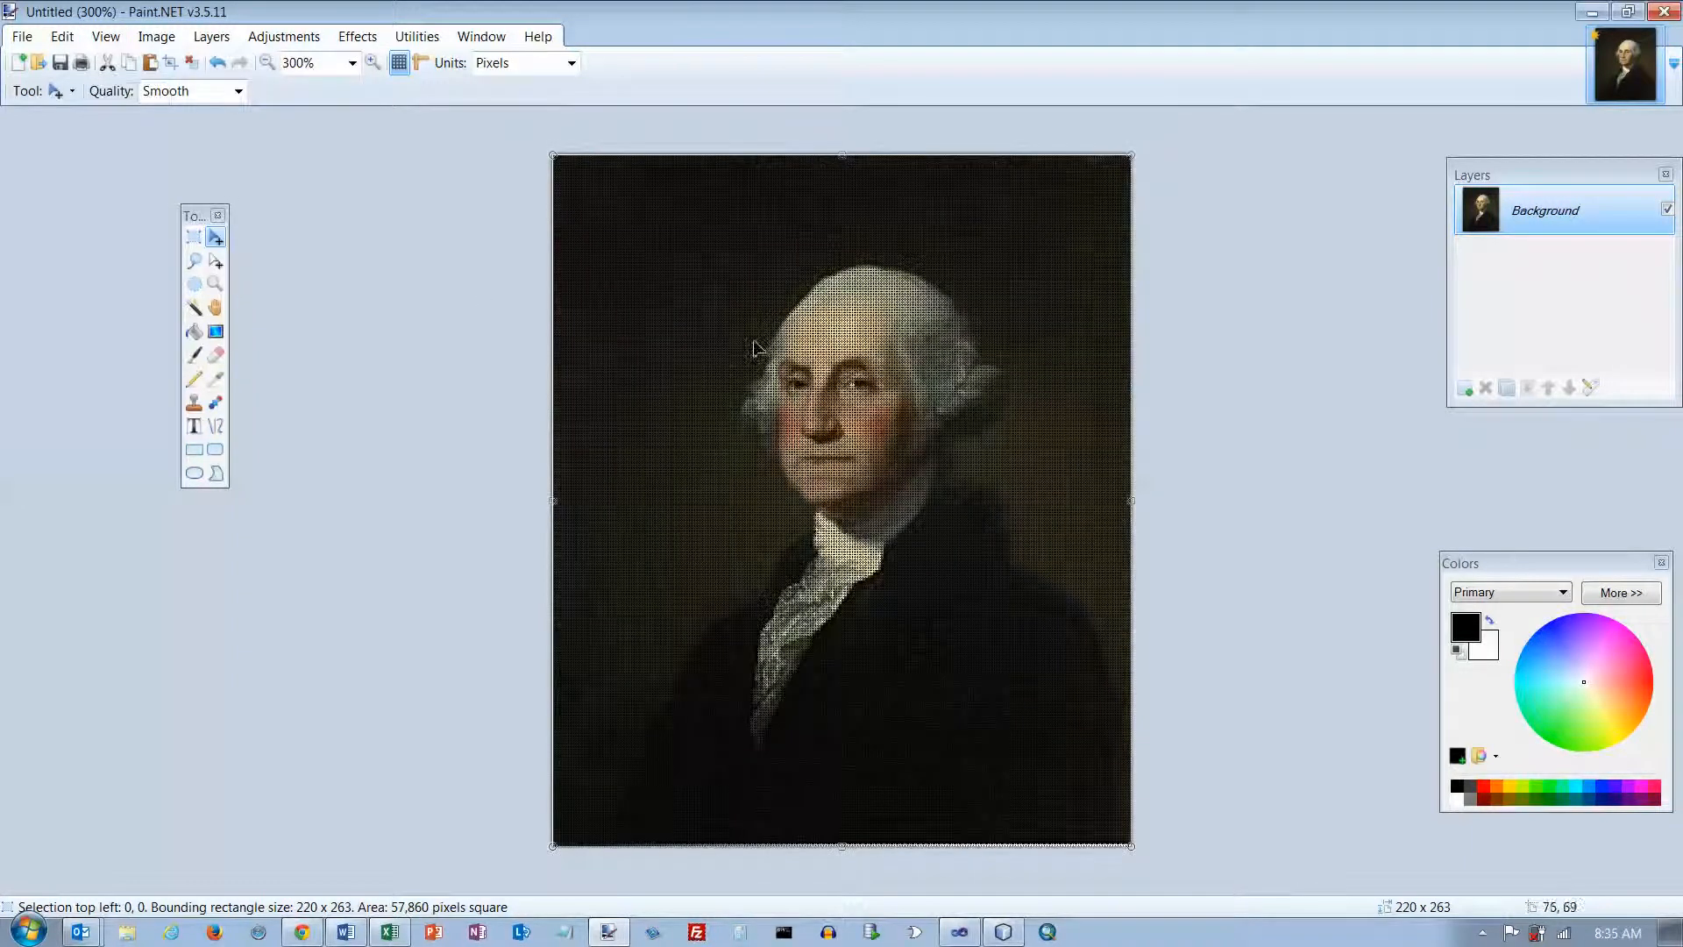
{"action": "left_click", "coordinate": [196, 240]}
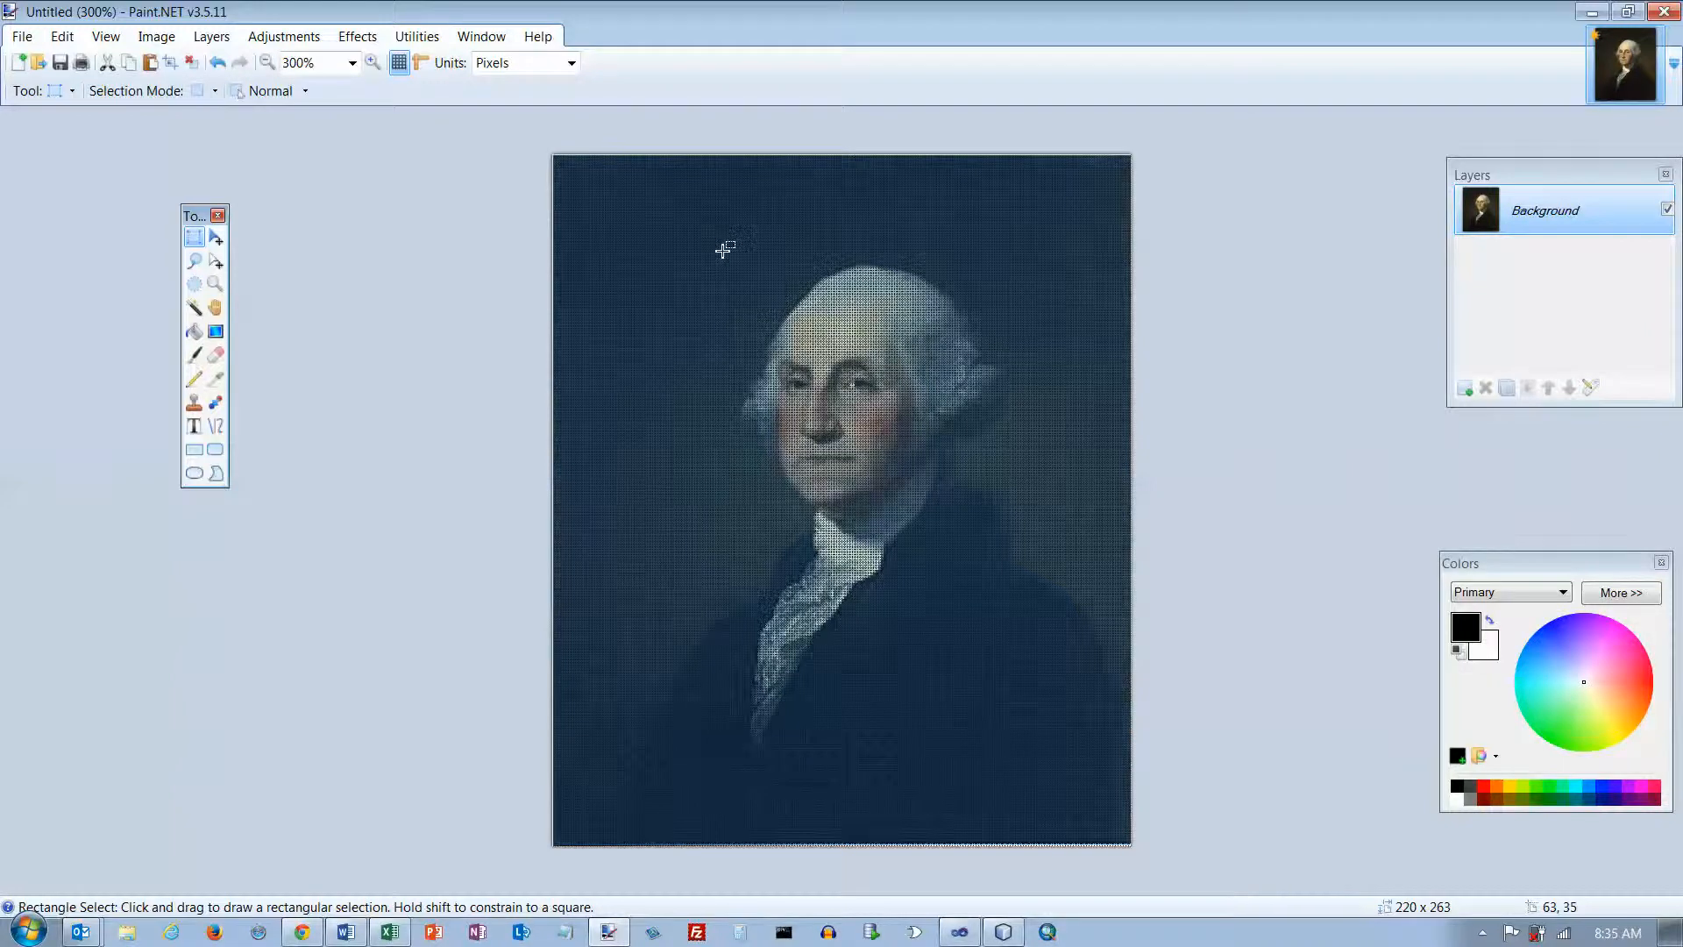
{"action": "left_click_drag", "start_coordinate": [722, 251], "coordinate": [1080, 553]}
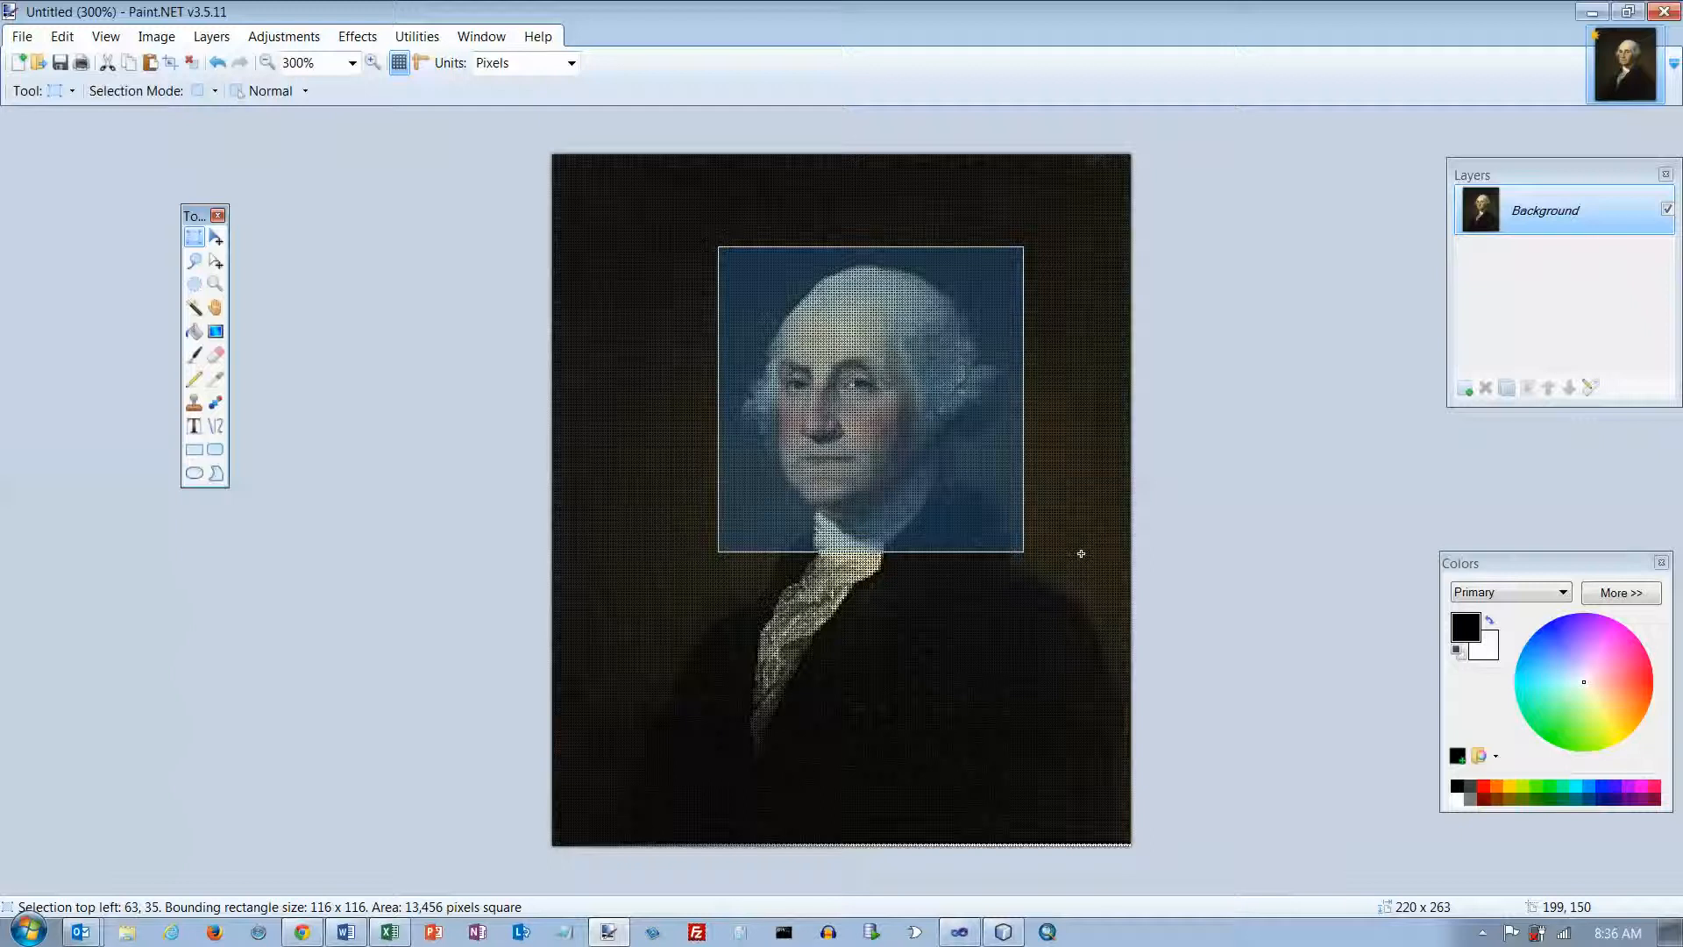
{"action": "left_click", "coordinate": [218, 264]}
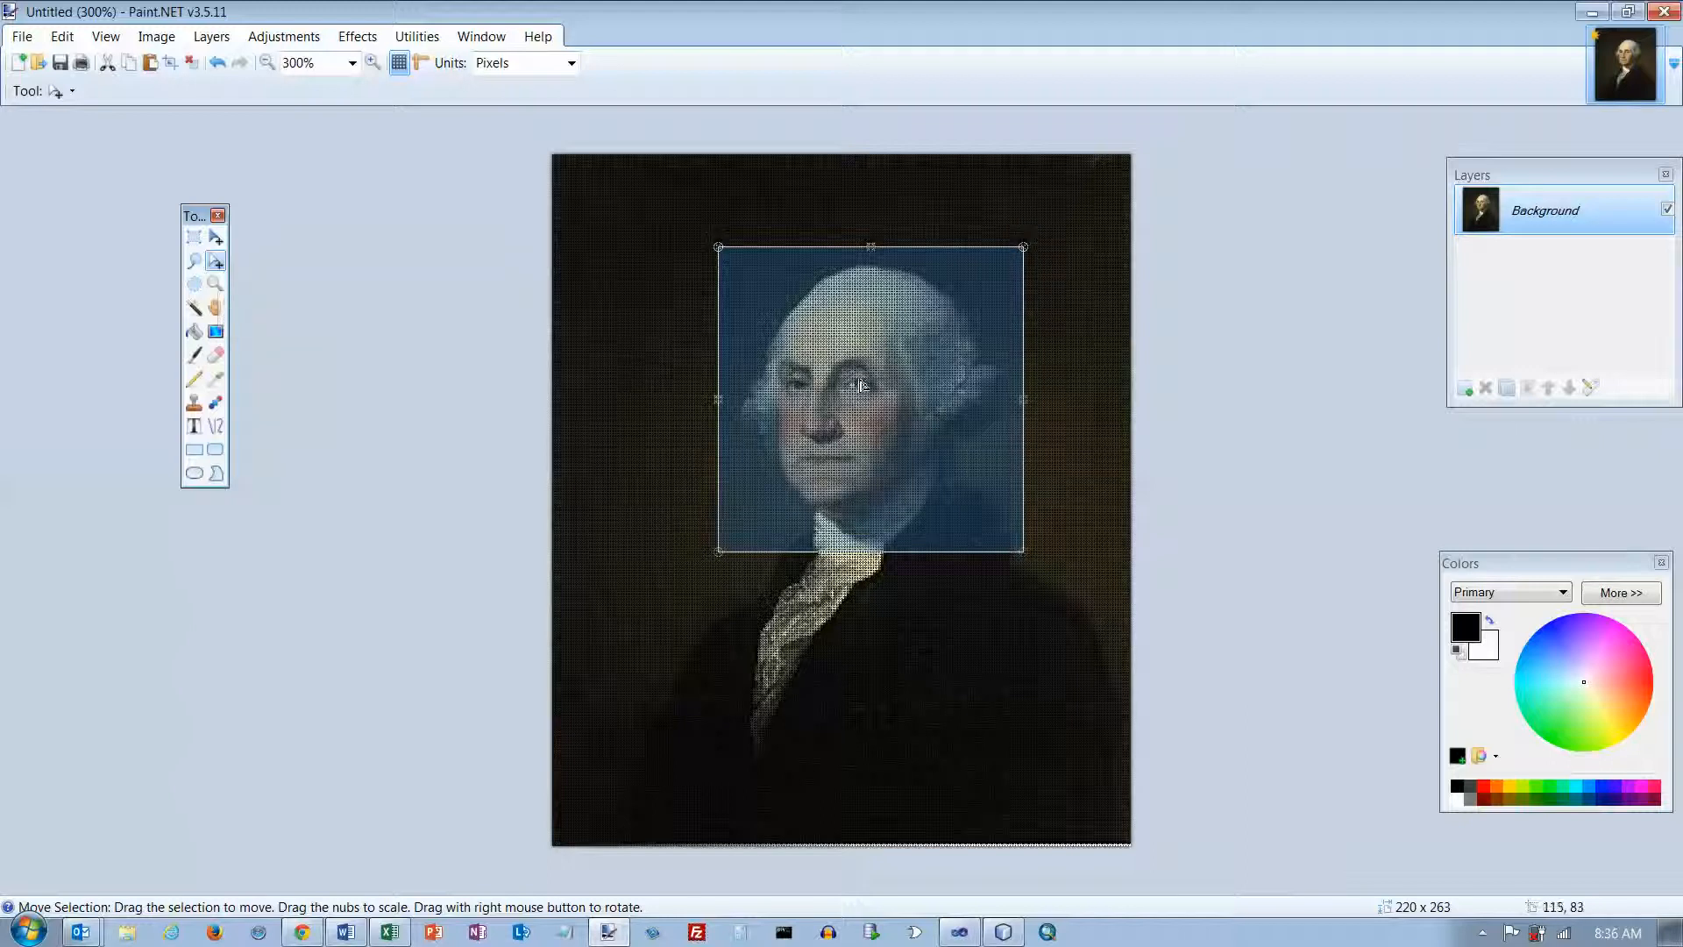
{"action": "mouse_move", "coordinate": [864, 383]}
{"action": "left_mouse_down"}
{"action": "mouse_move", "coordinate": [846, 355]}
{"action": "mouse_move", "coordinate": [864, 383]}
{"action": "left_mouse_up"}
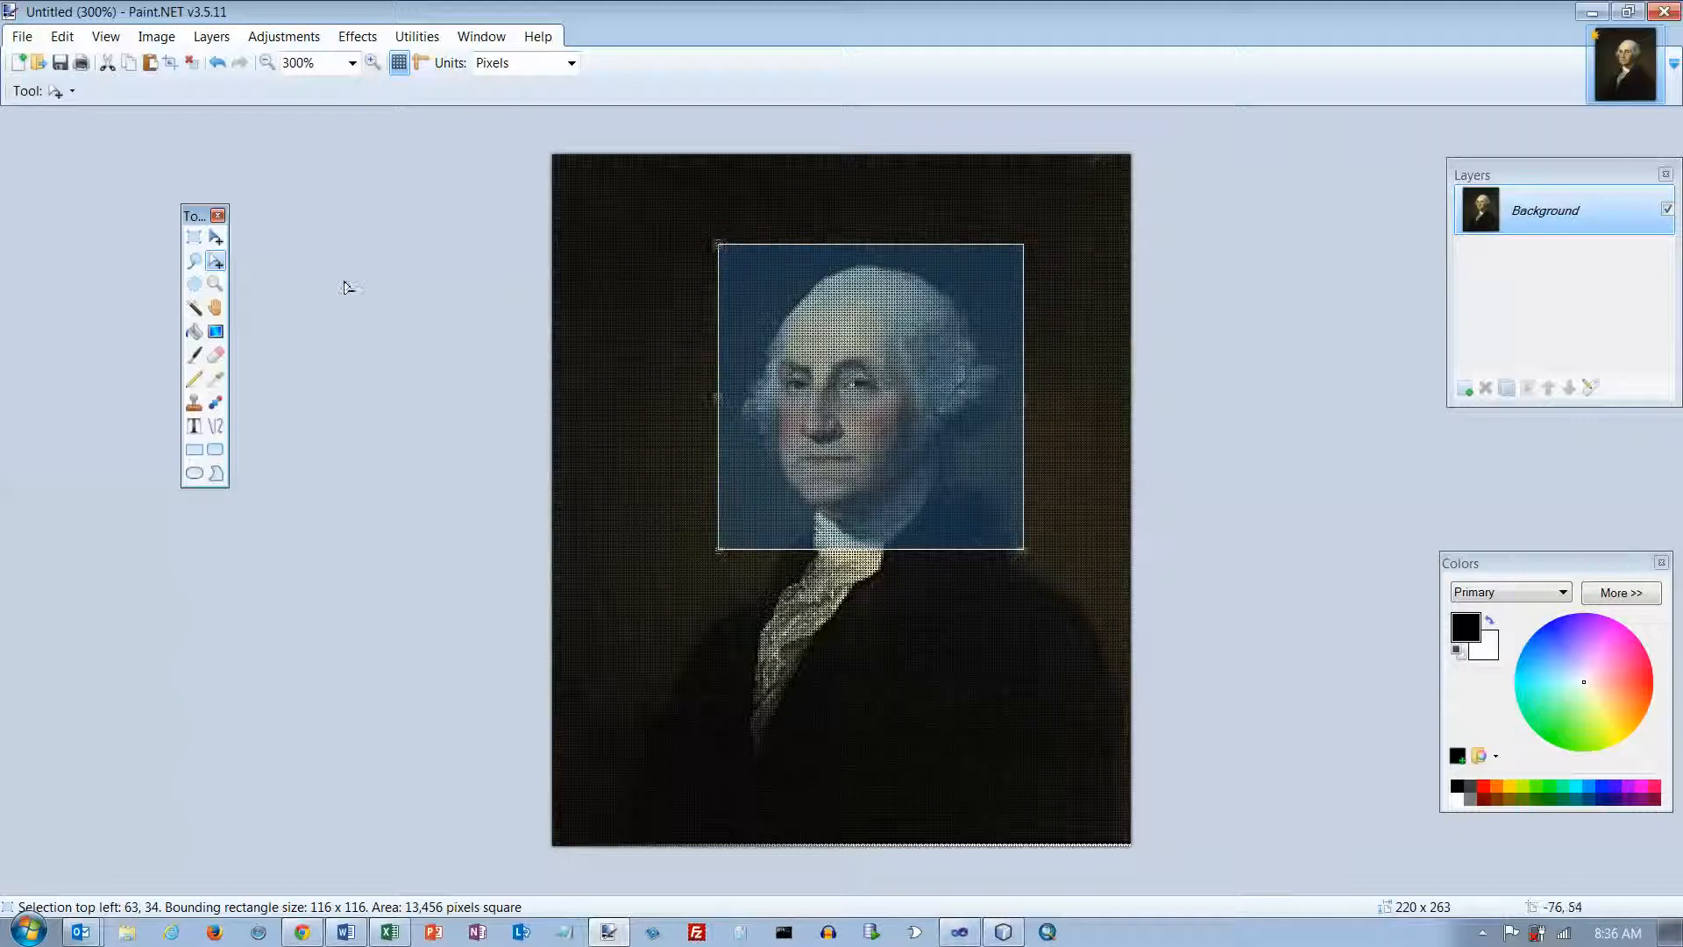
{"action": "left_click", "coordinate": [172, 67]}
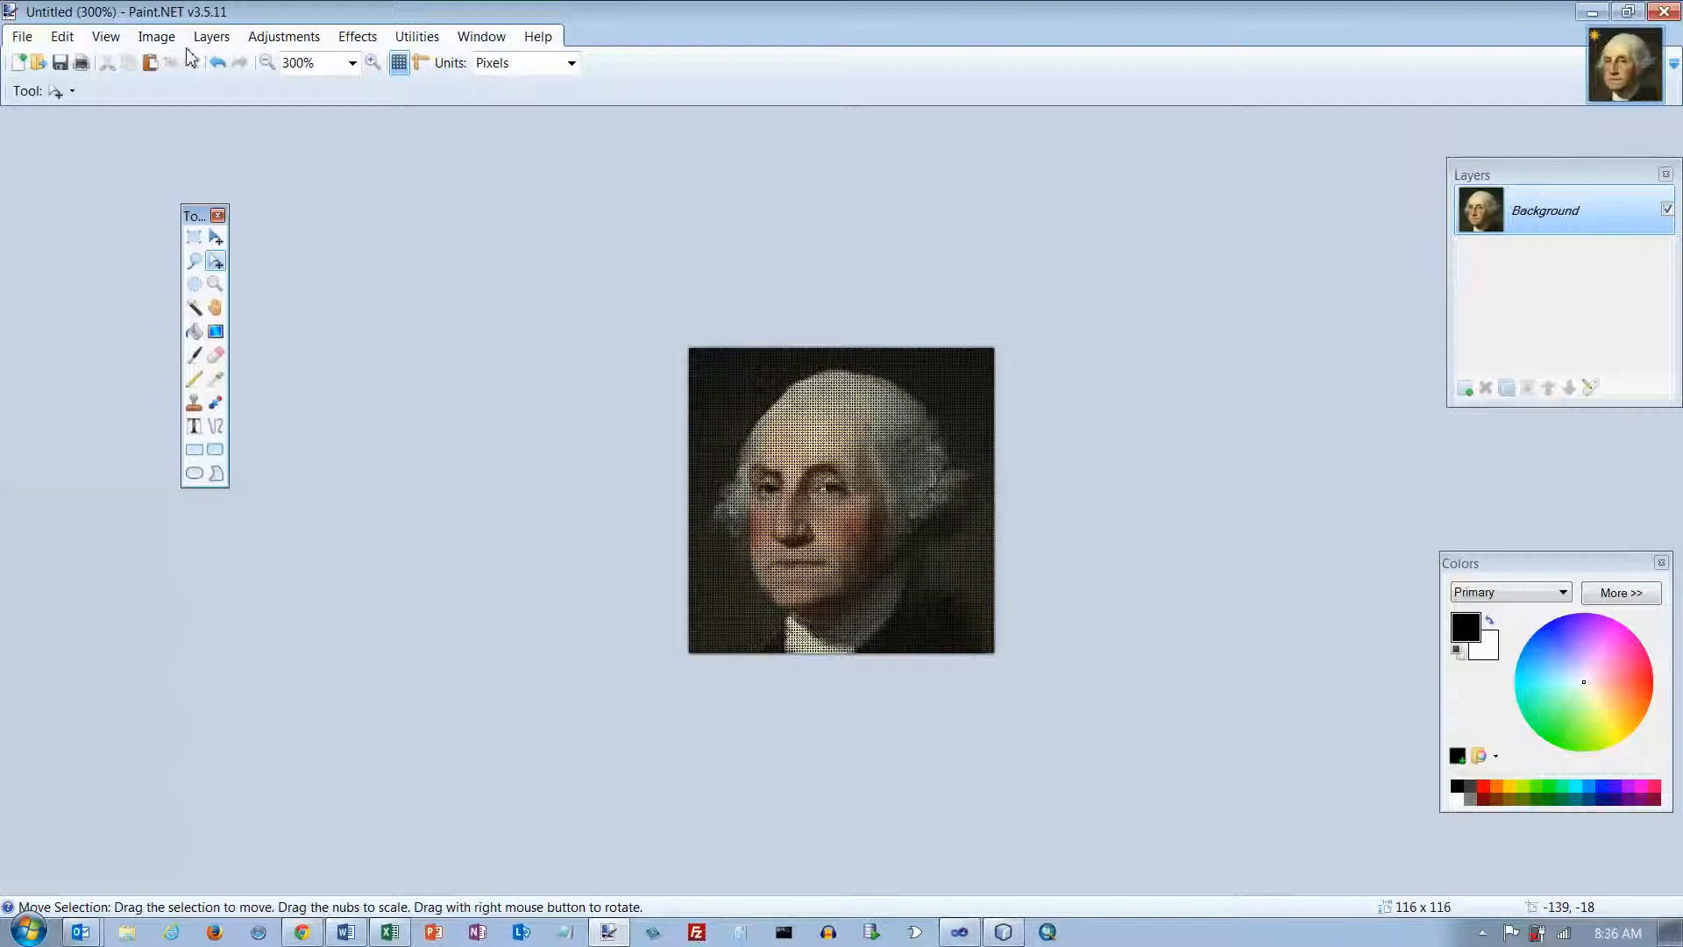
Step: Resize the image to 100 × 100 pixels, keeping the aspect ratio
{"action": "left_click", "coordinate": [164, 42]}
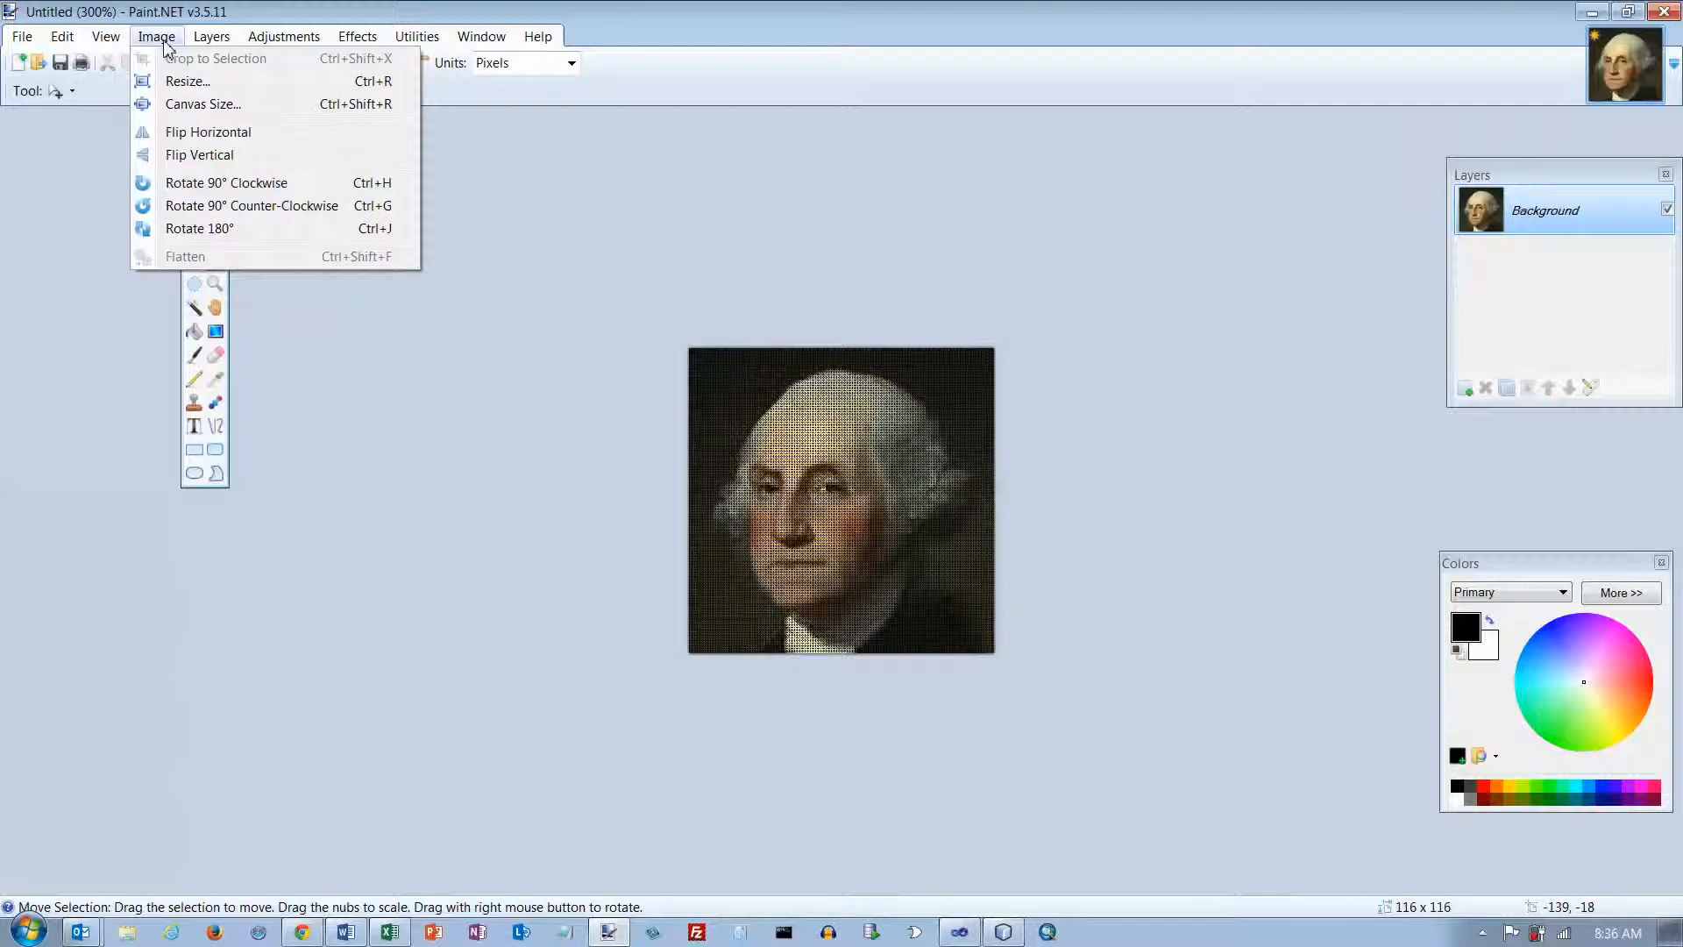
{"action": "left_click", "coordinate": [178, 81]}
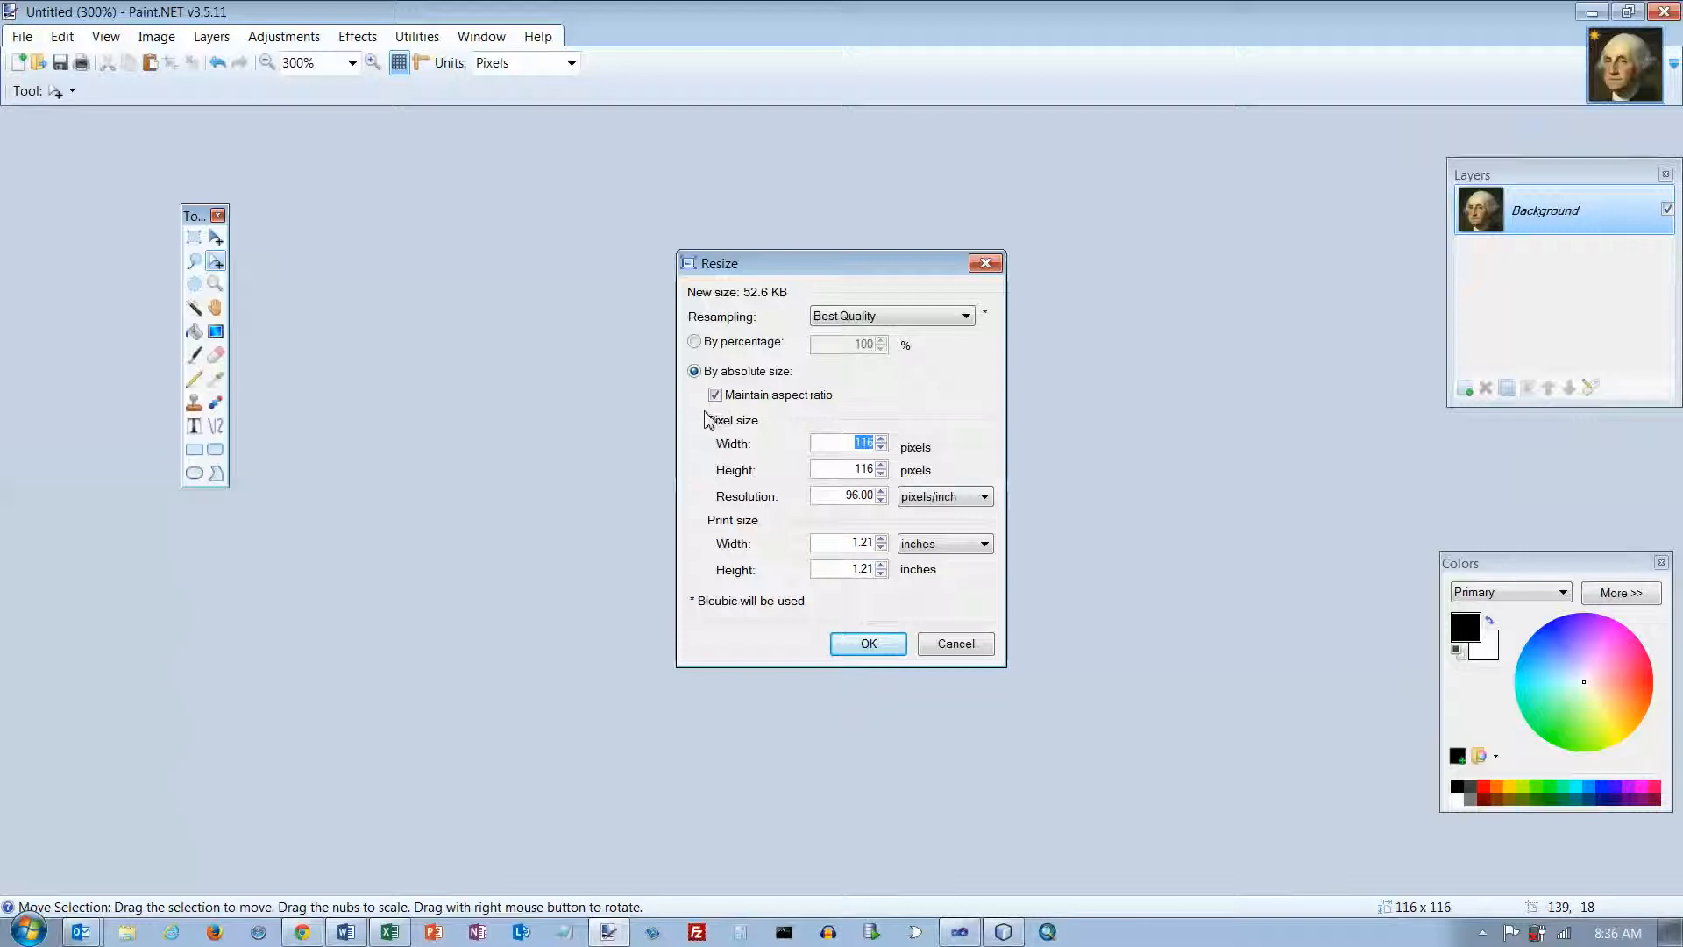
{"action": "type", "text": "100"}
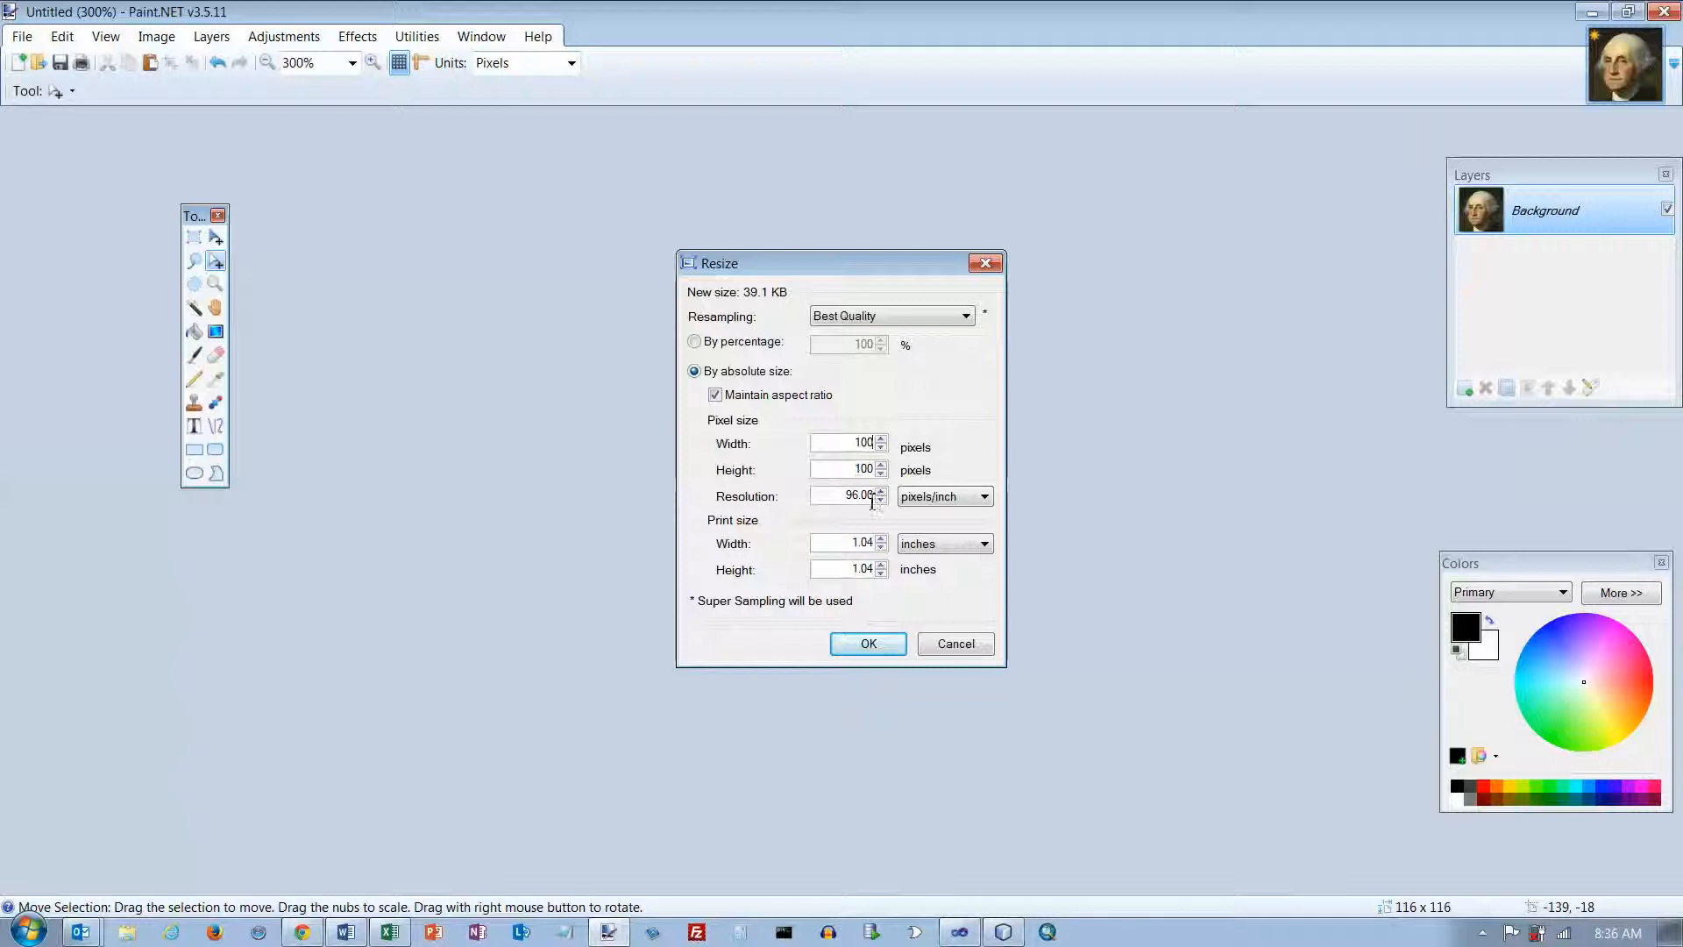
{"action": "left_click", "coordinate": [868, 643]}
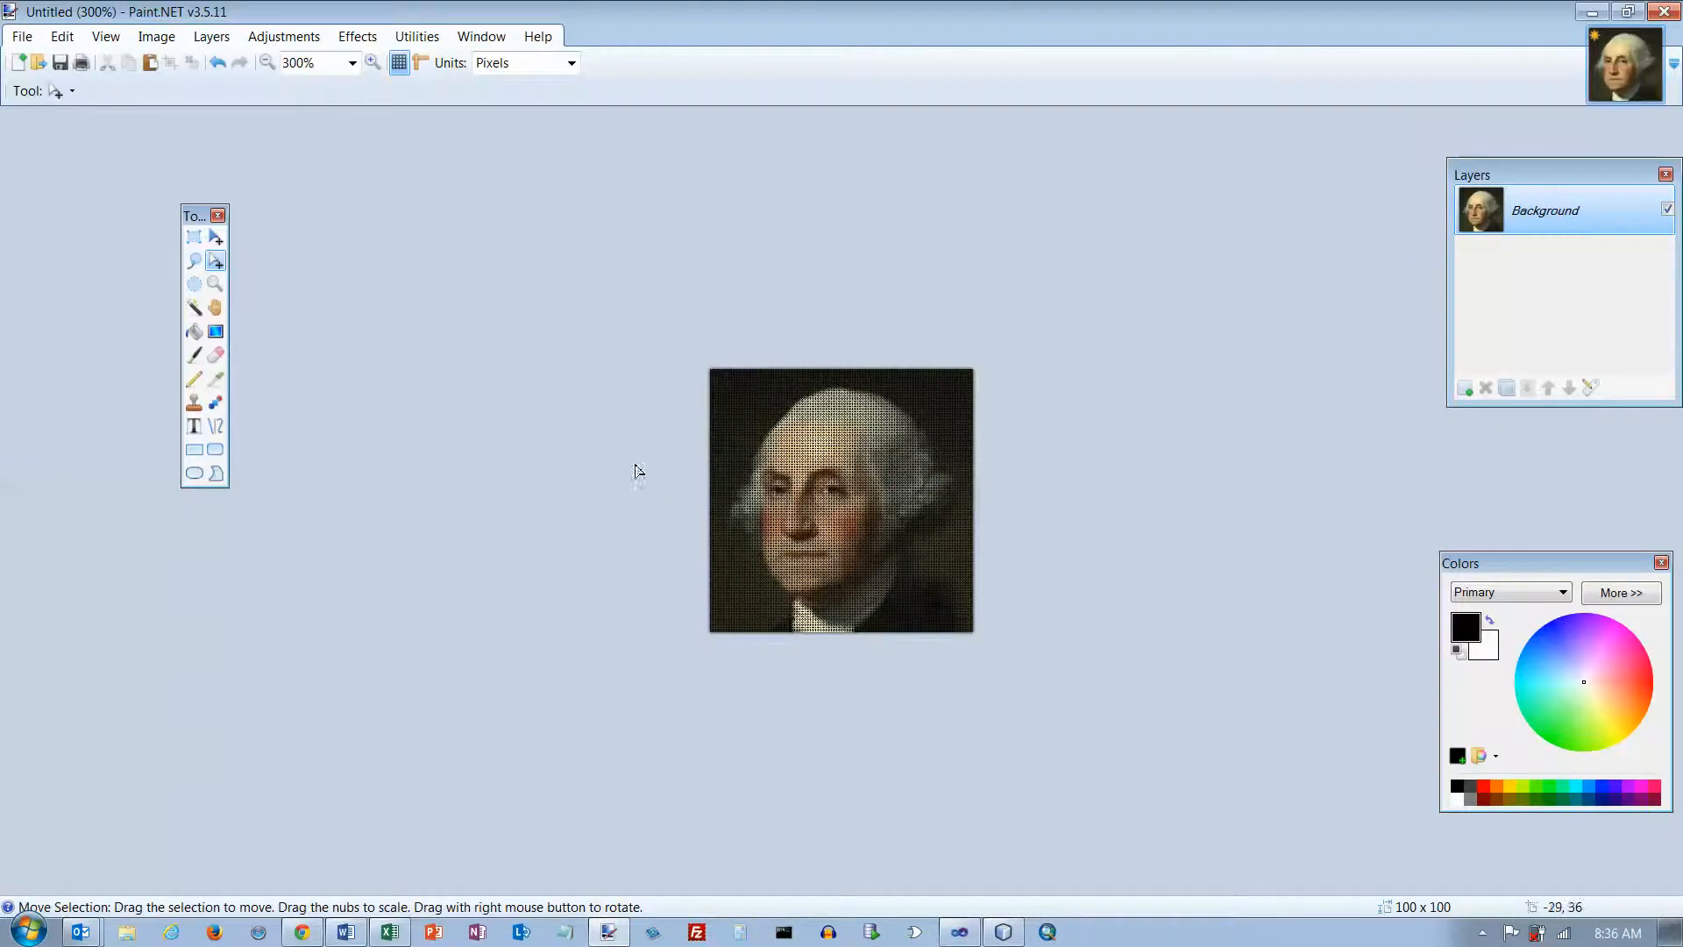
Step: Save the image as GeorgeWashington.png in PNG format, replacing the existing file
{"action": "left_click", "coordinate": [23, 40]}
{"action": "left_click", "coordinate": [65, 202]}
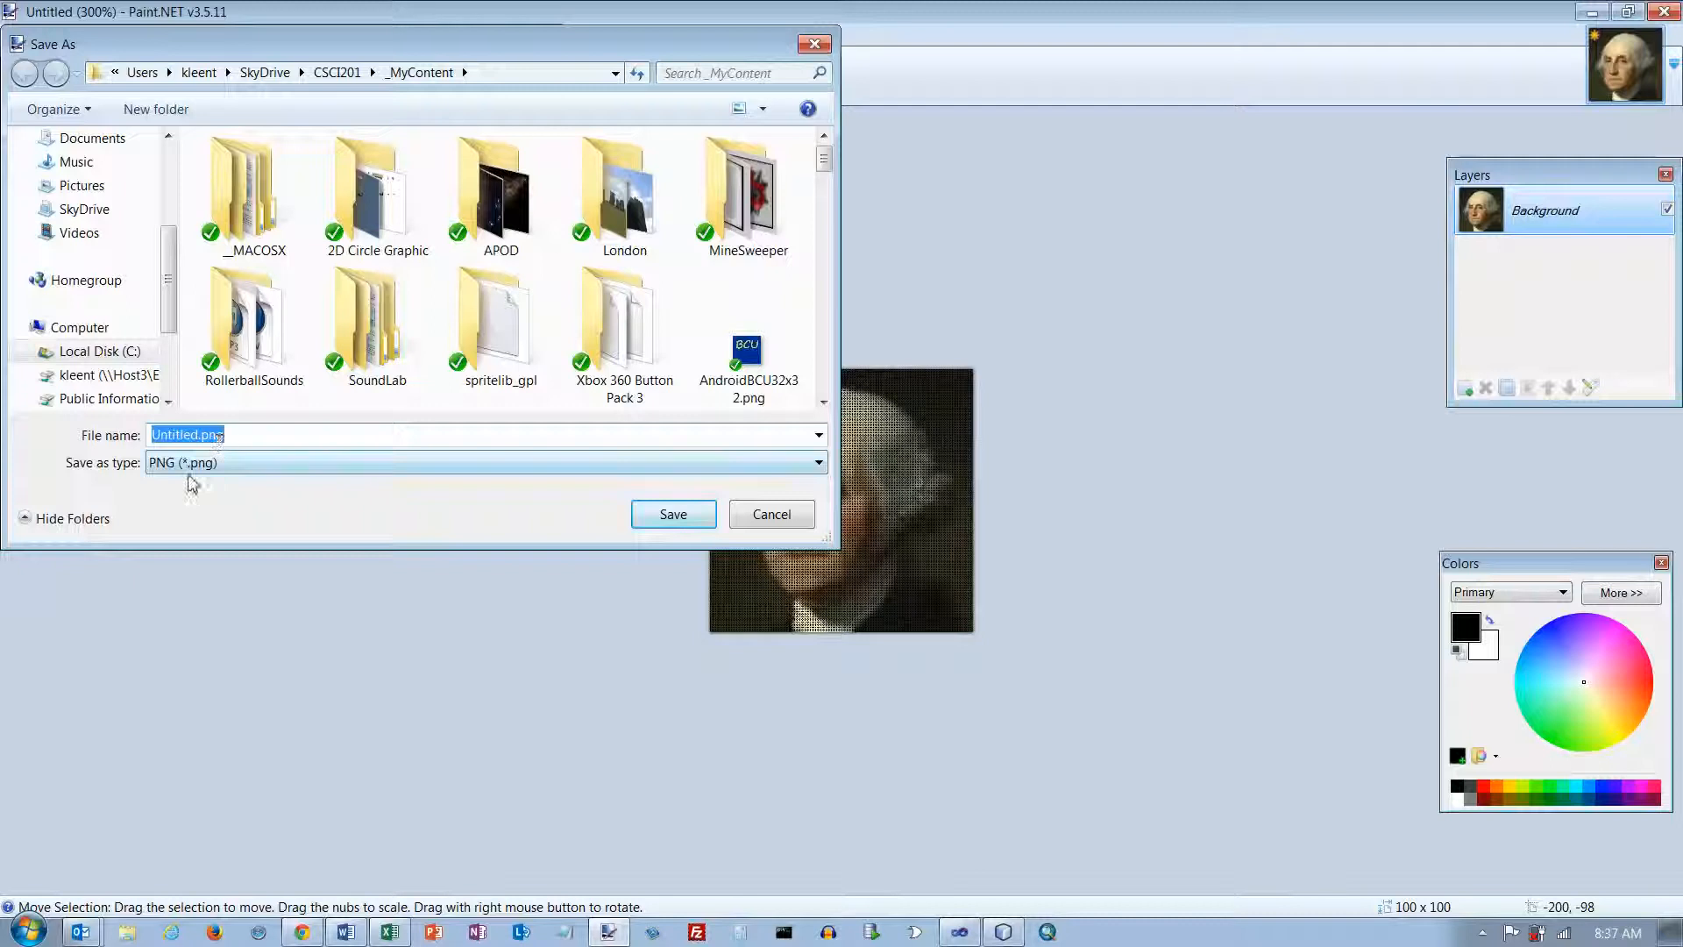
{"action": "left_click_drag", "start_coordinate": [198, 436], "coordinate": [132, 446]}
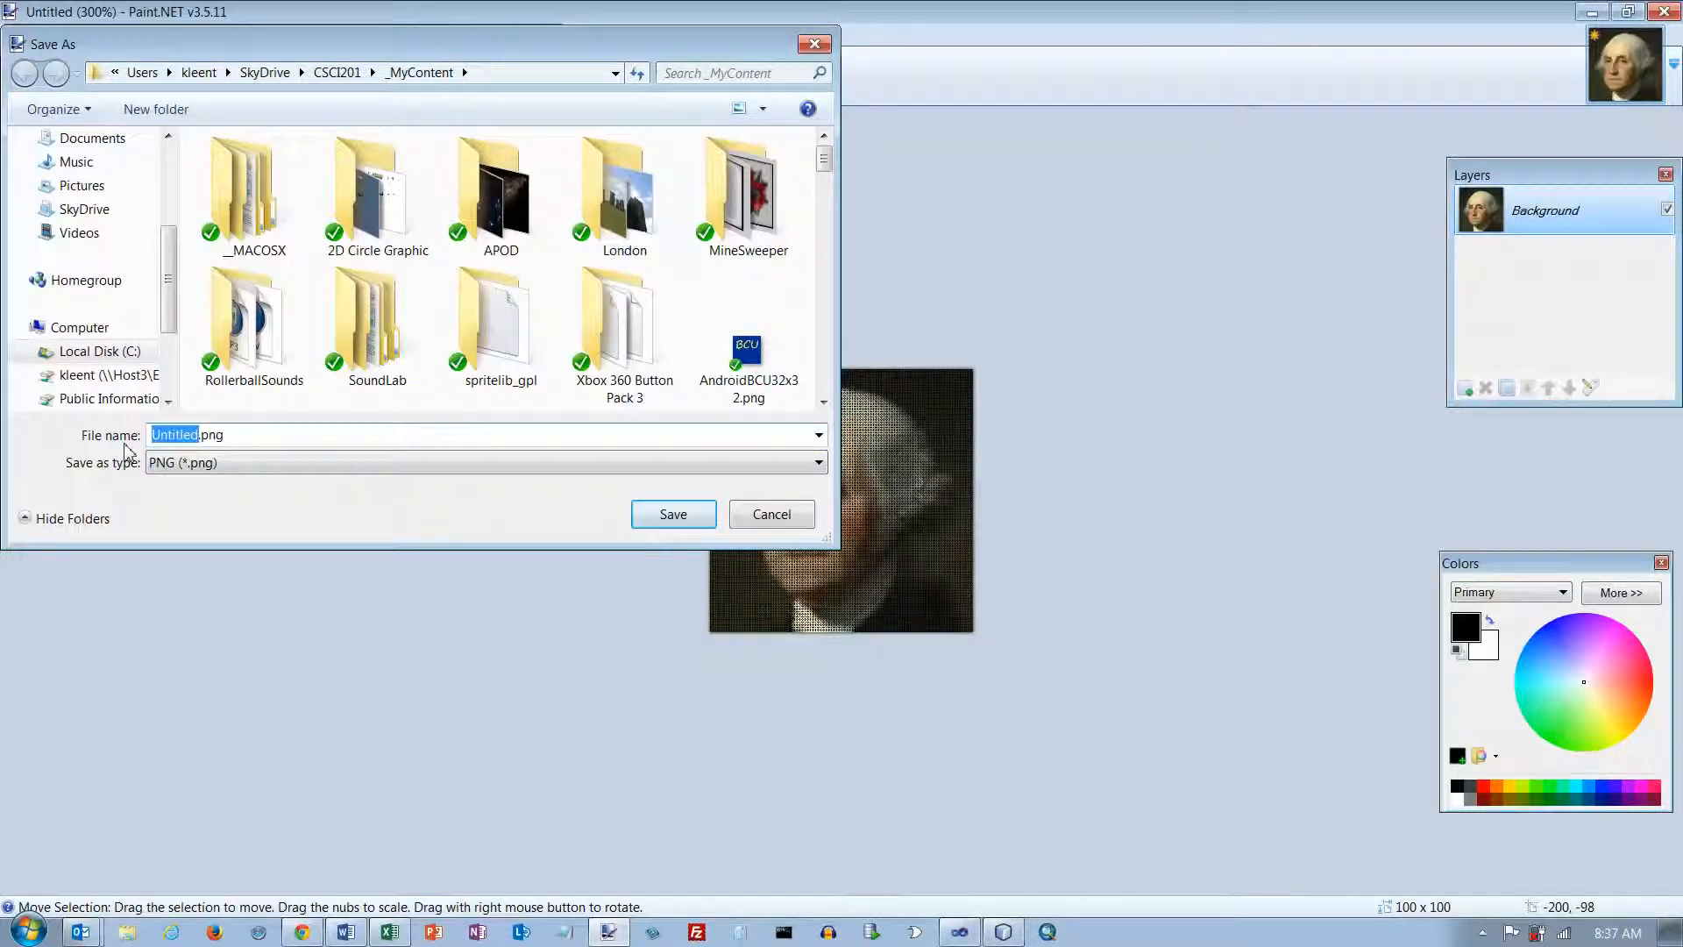
{"action": "type", "text": "GeorgeWashington"}
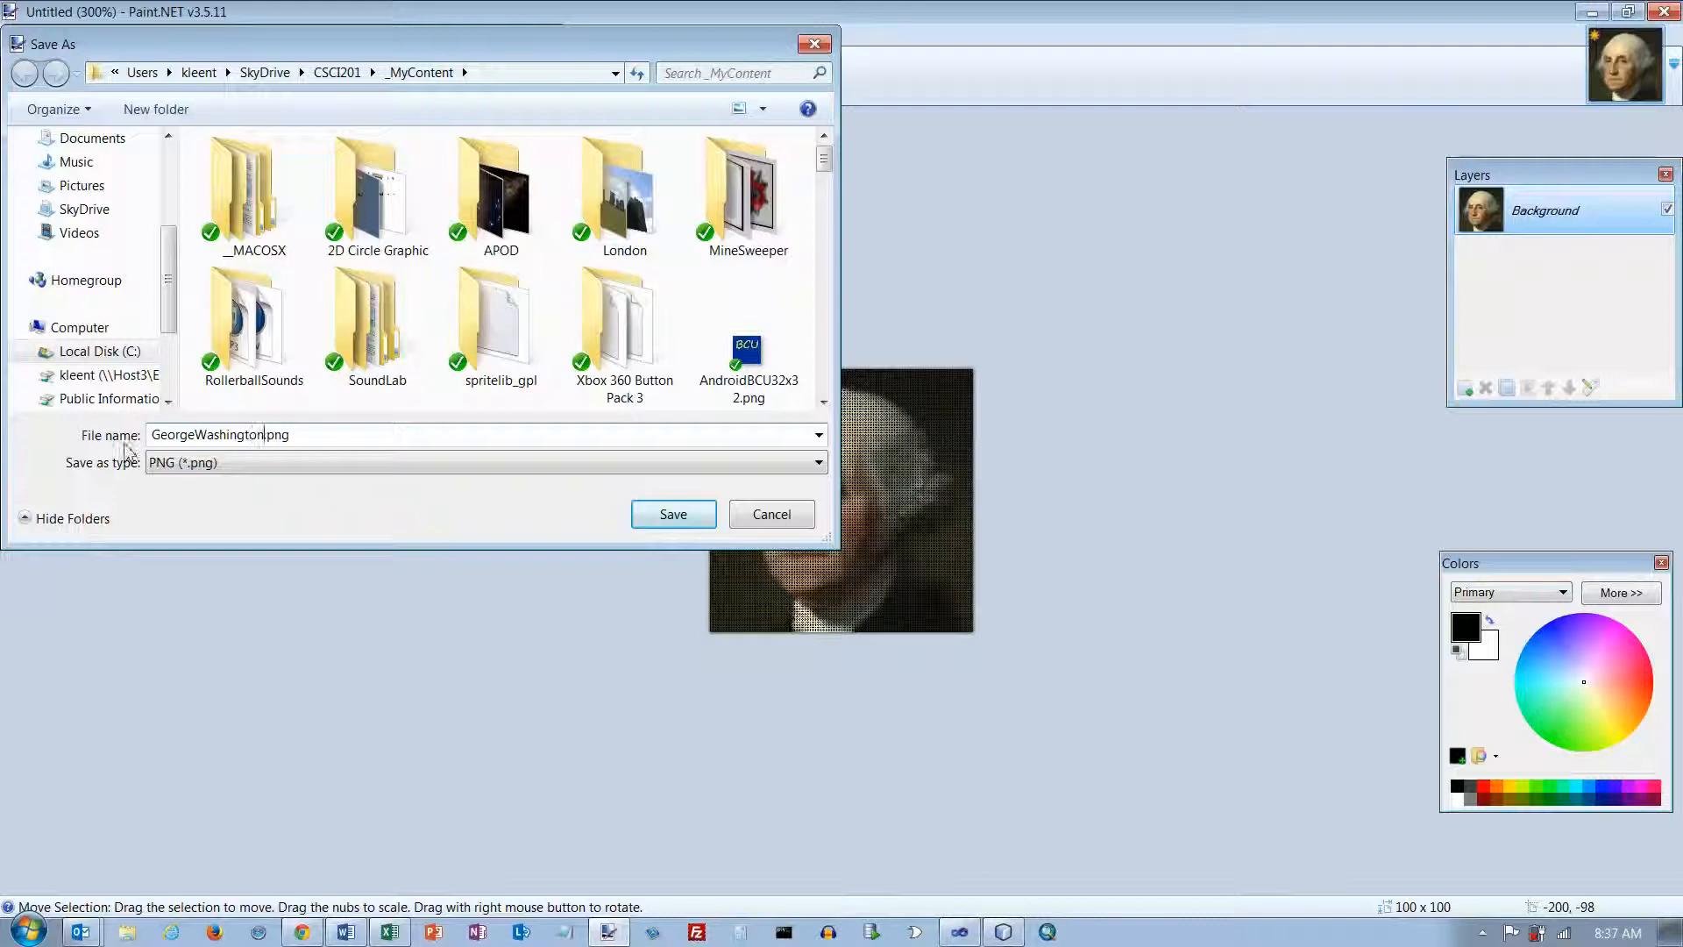
{"action": "left_click", "coordinate": [666, 521]}
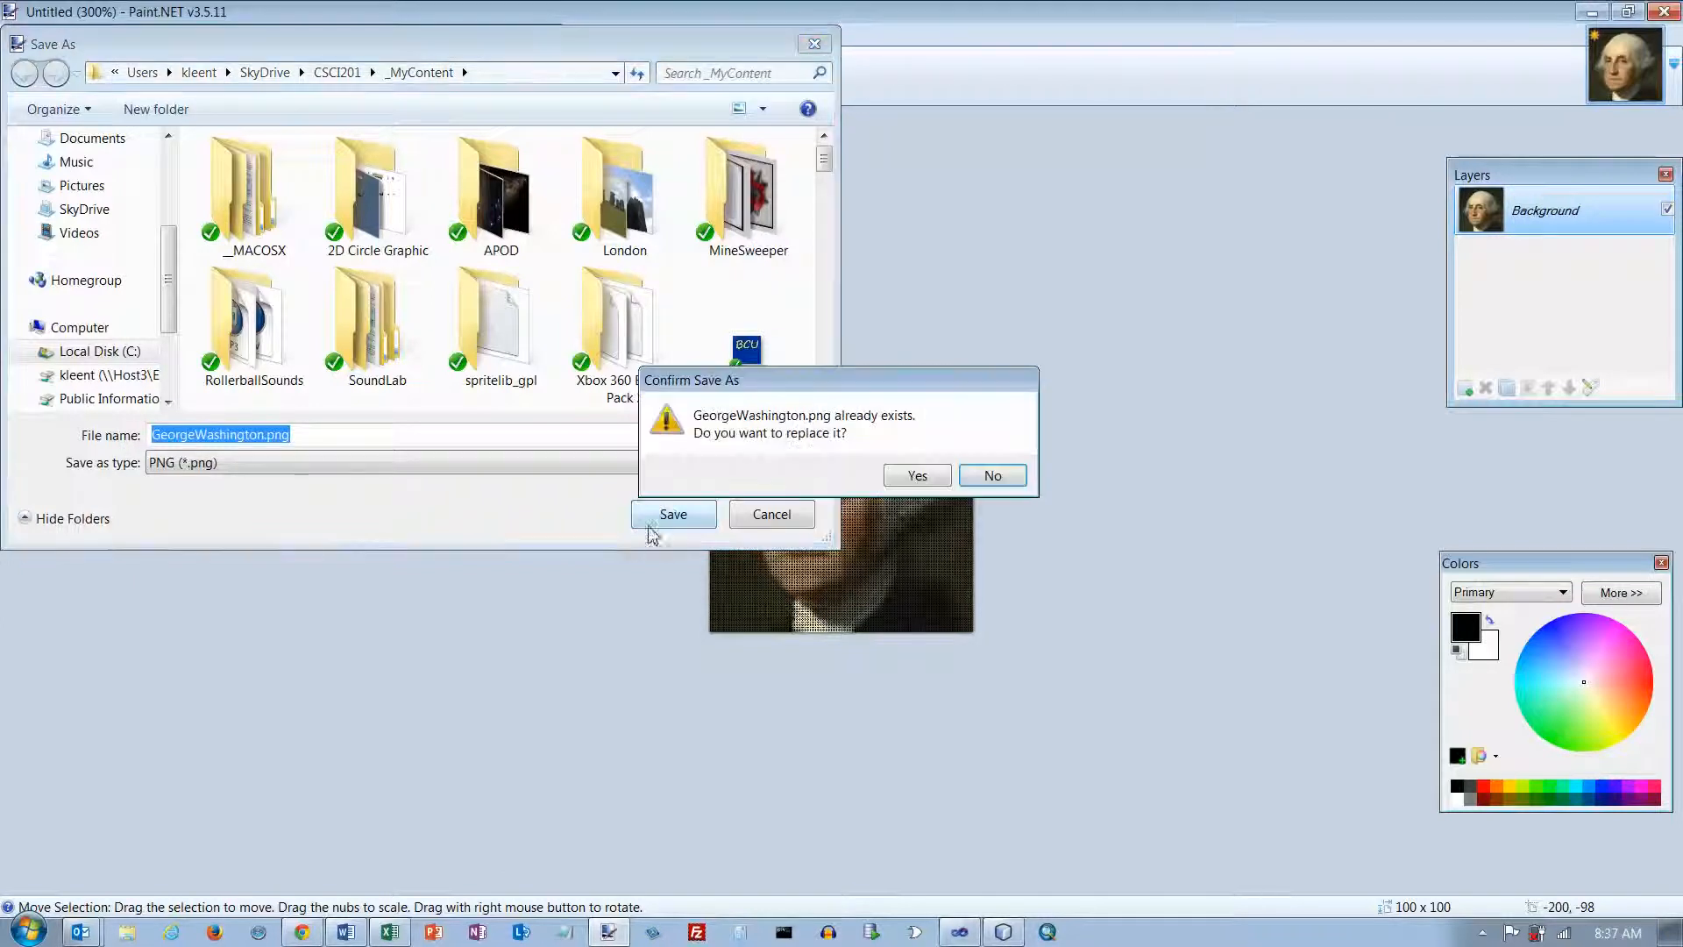
{"action": "left_click", "coordinate": [934, 480]}
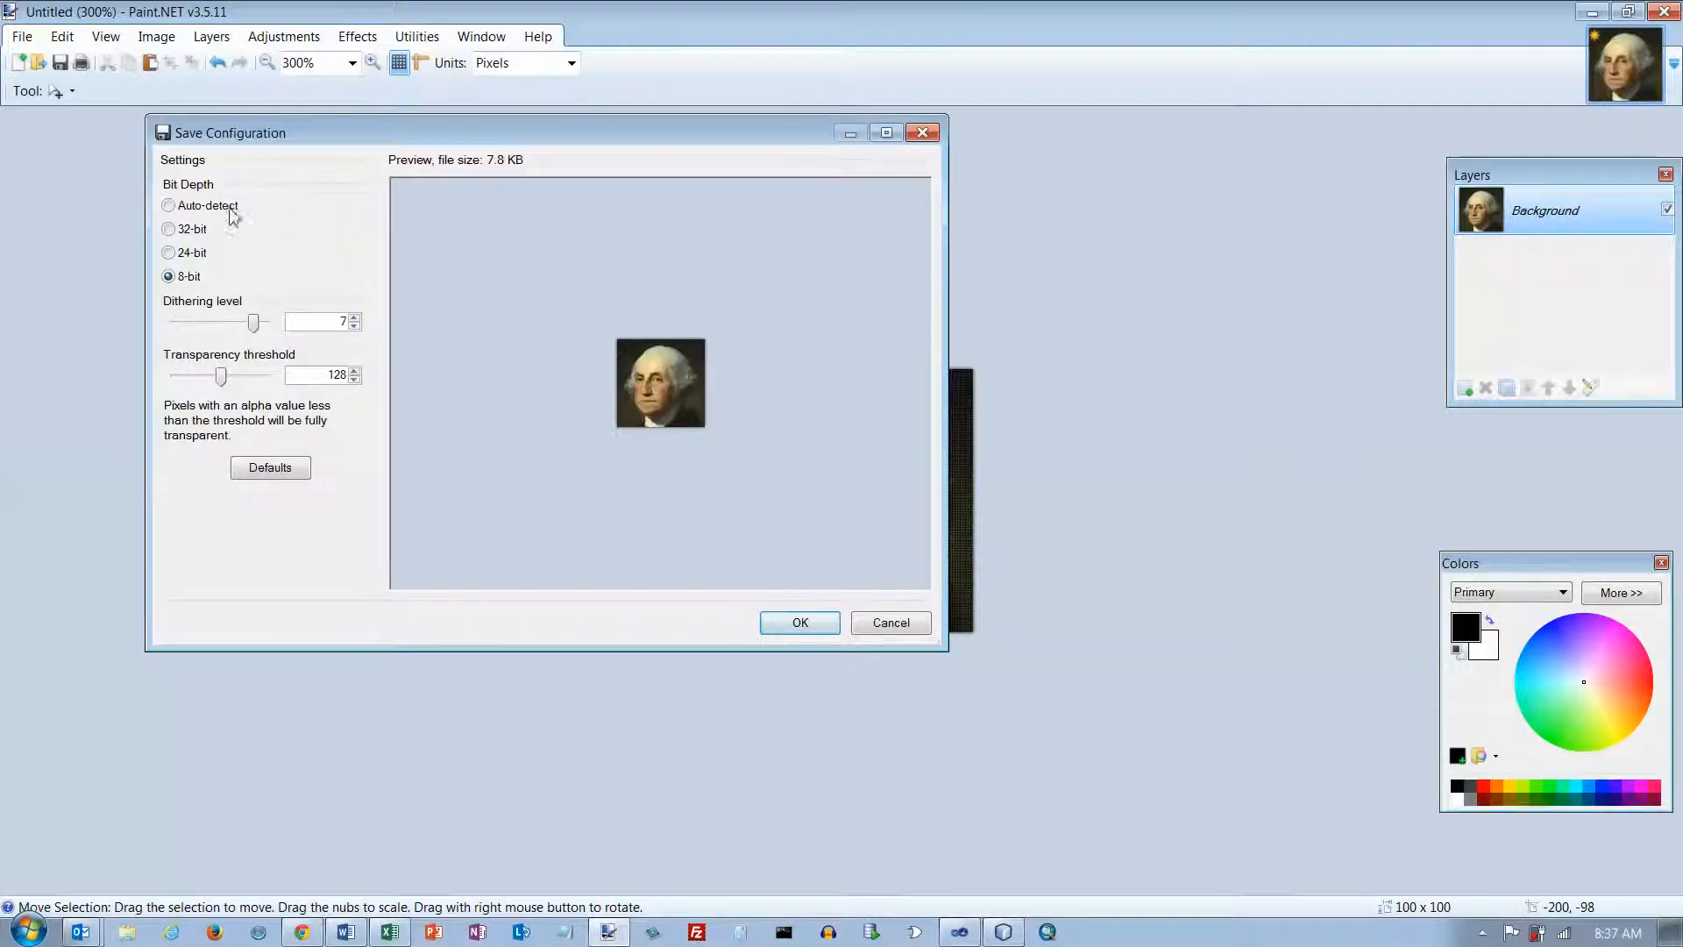
{"action": "left_click", "coordinate": [800, 623]}
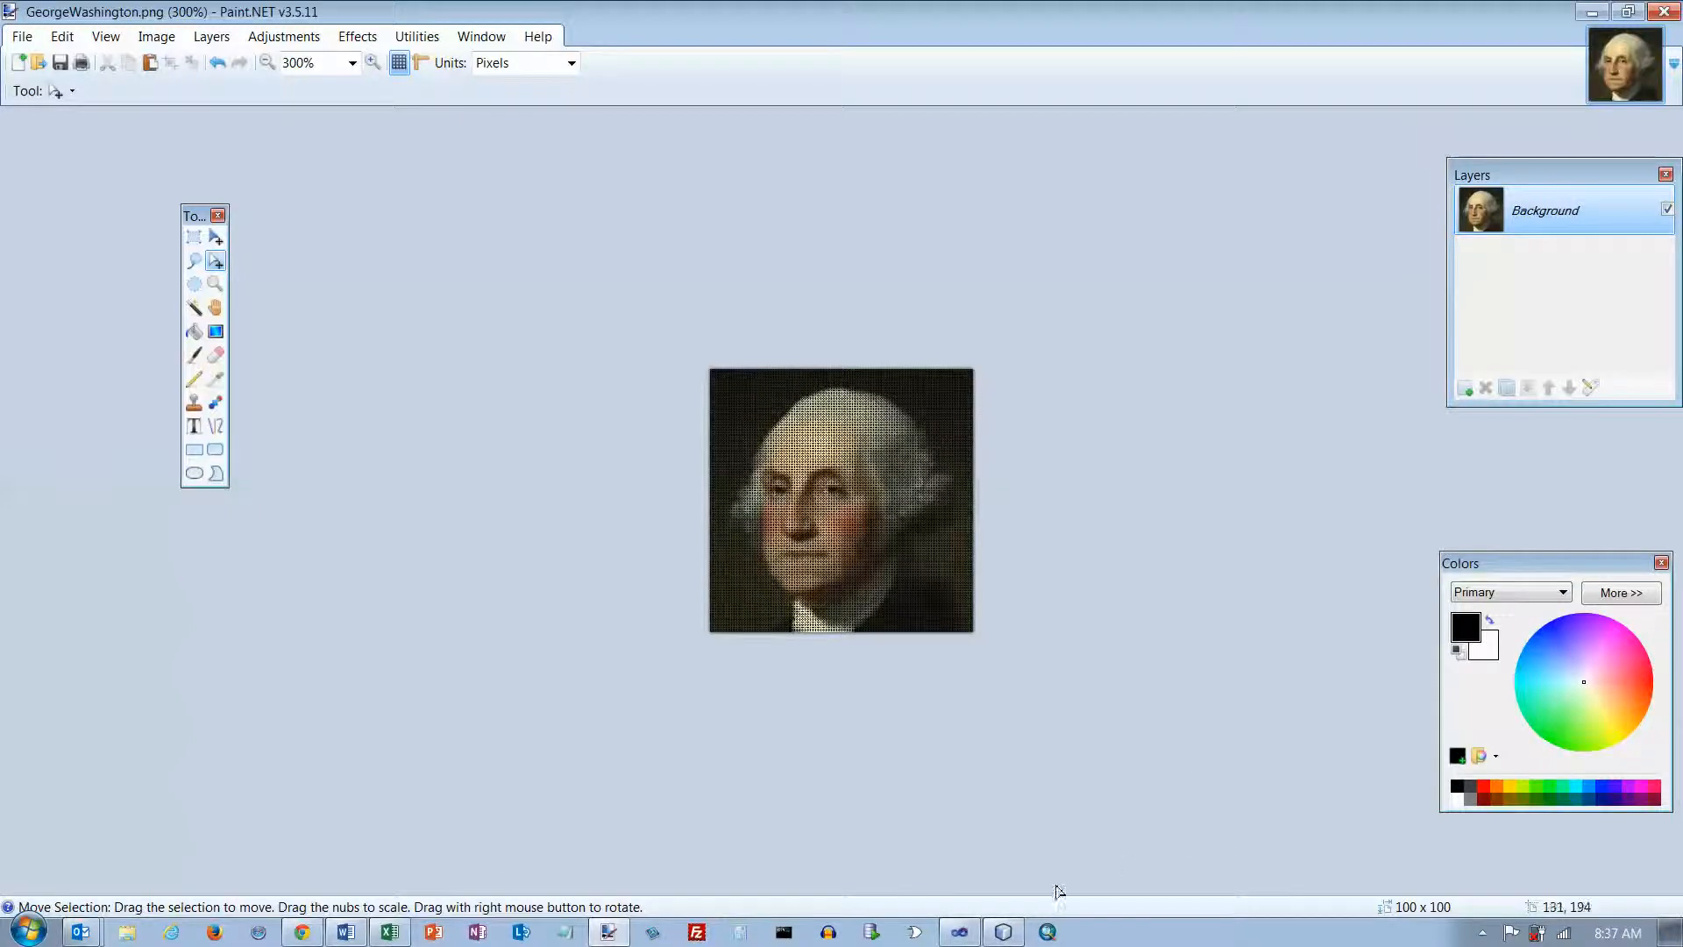
Step: Switch to Microsoft Visual Studio
{"action": "mouse_move", "coordinate": [954, 939]}
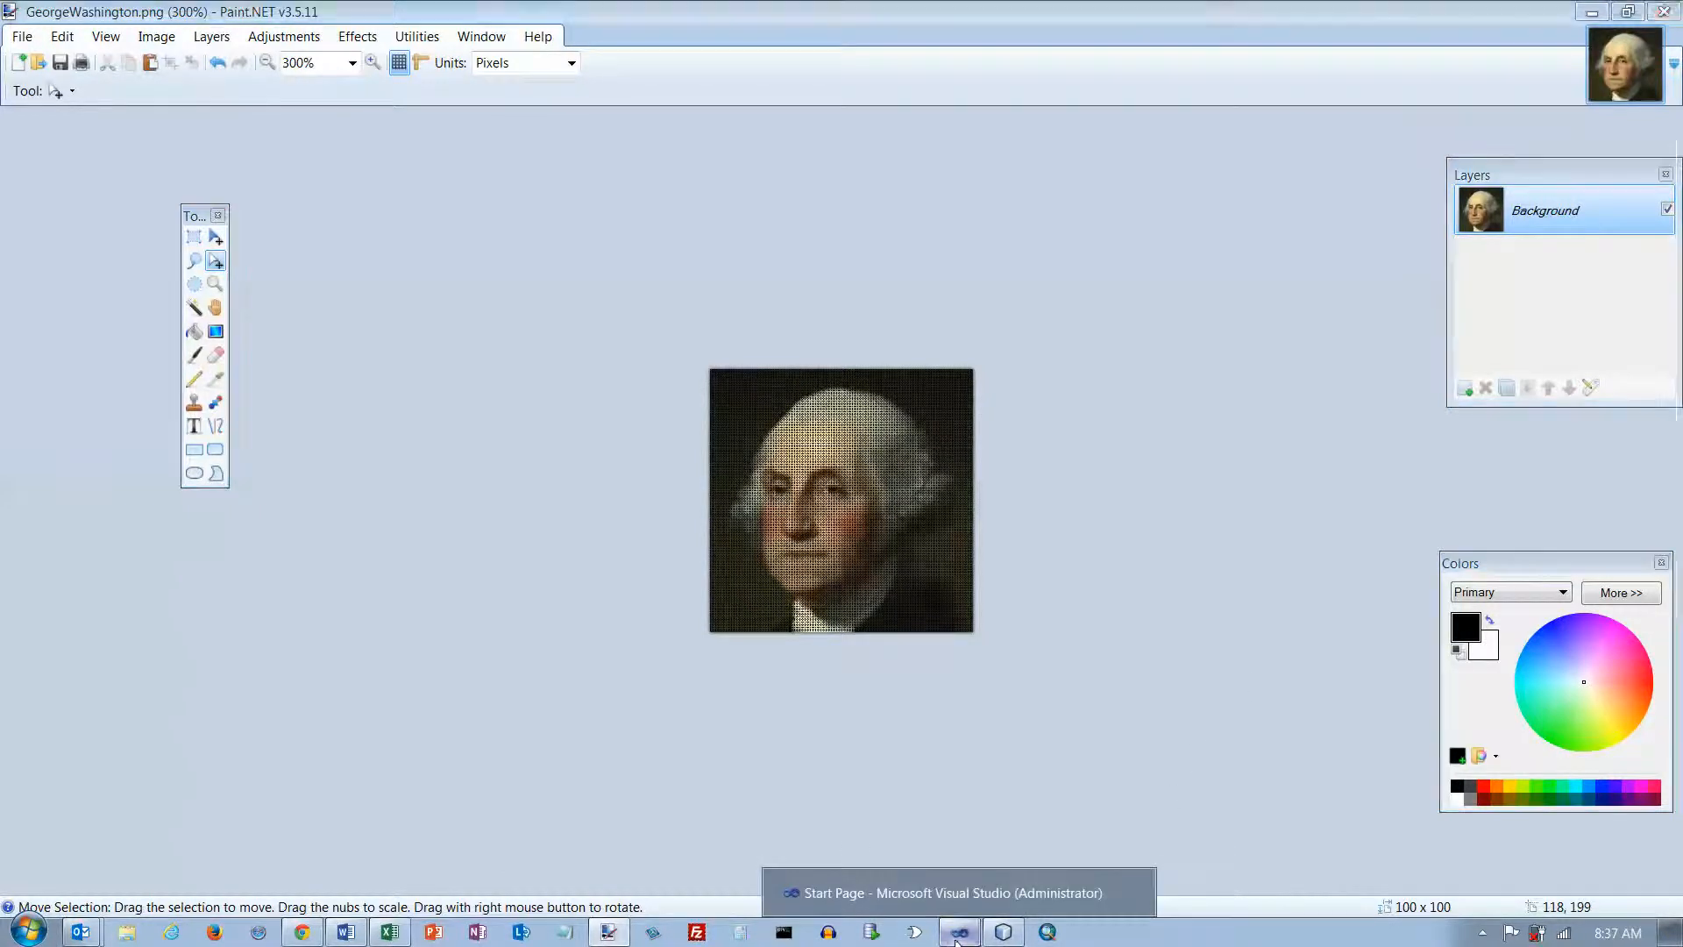
{"action": "left_click", "coordinate": [969, 884]}
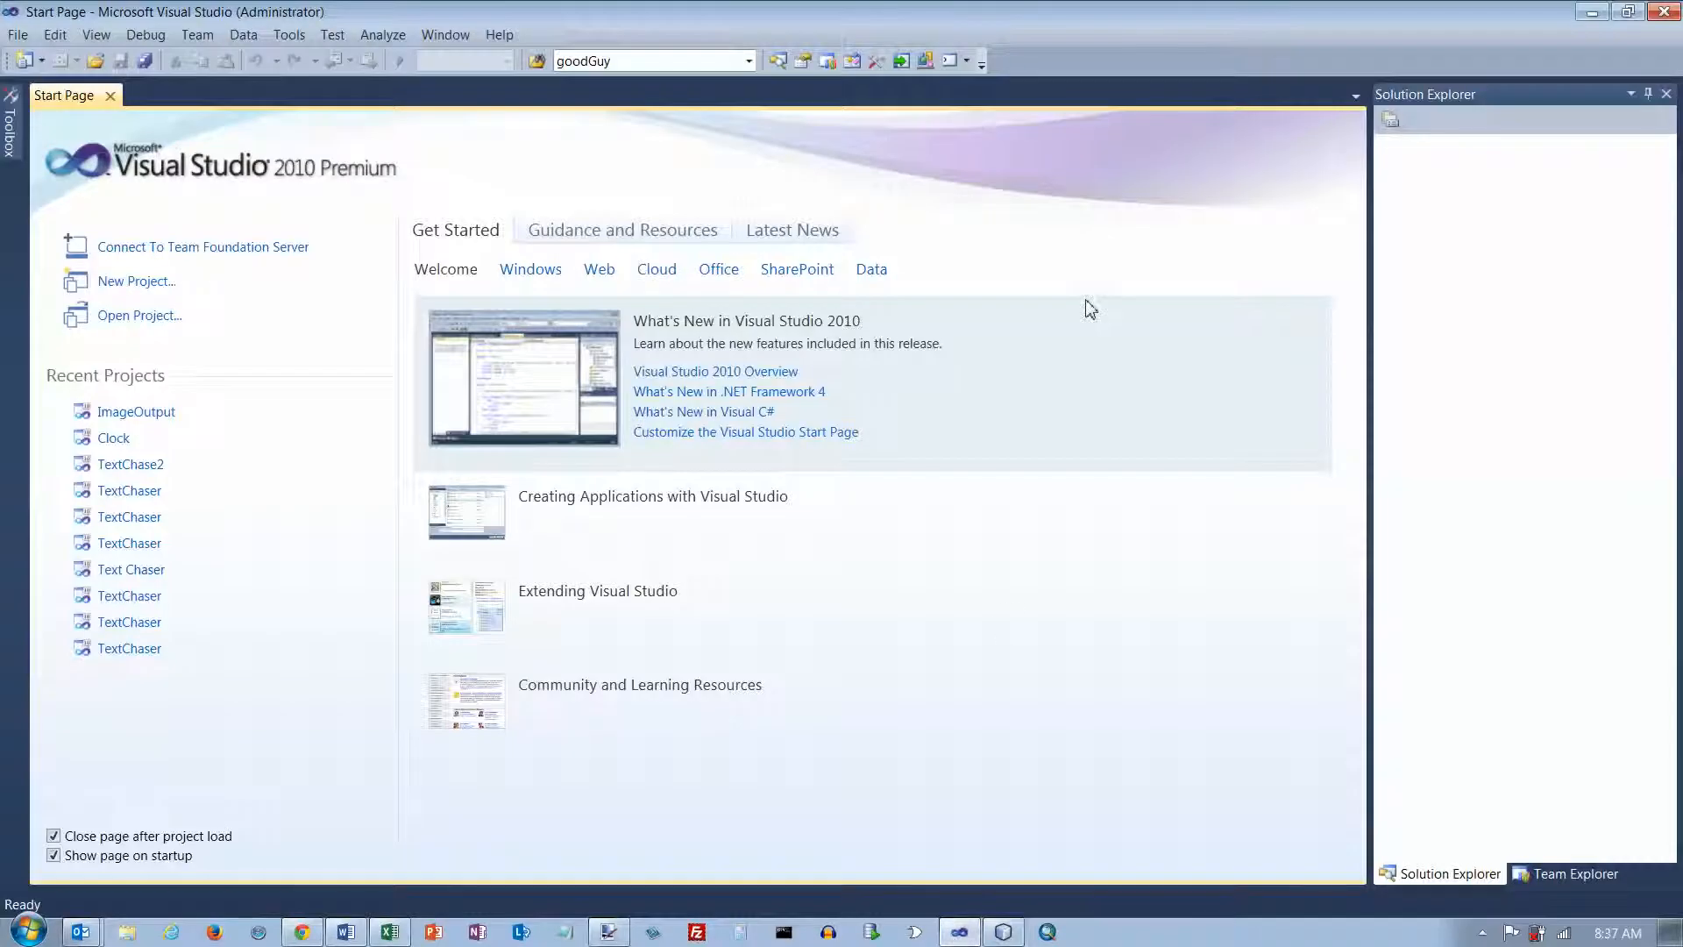